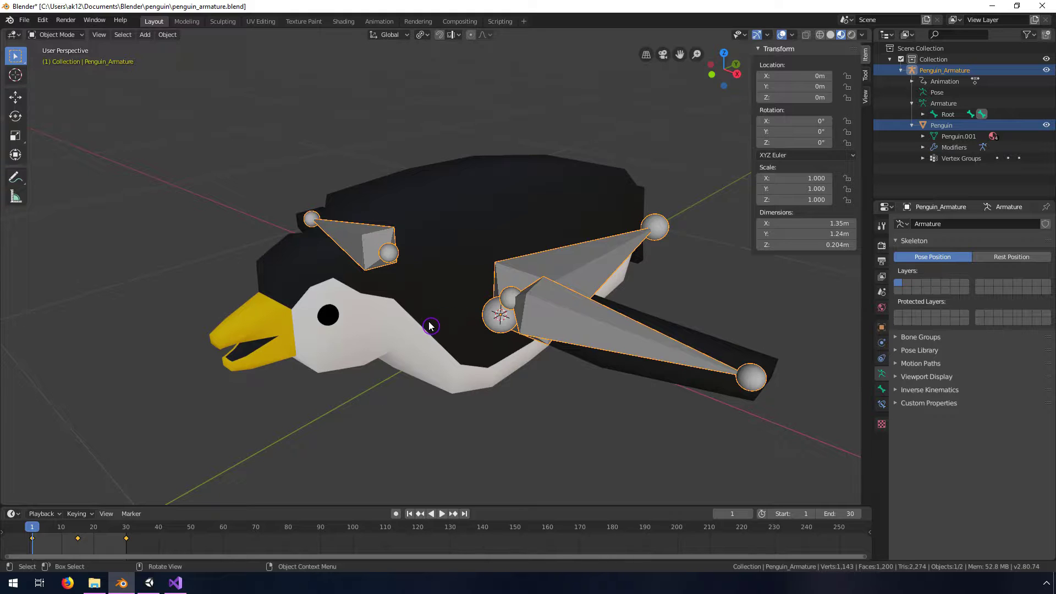
Step: Orbit around the penguin rig, then play, stop and rewind its animation to frame one
middle_drag(430, 326, 482, 282)
scroll(383, 288, up, 5)
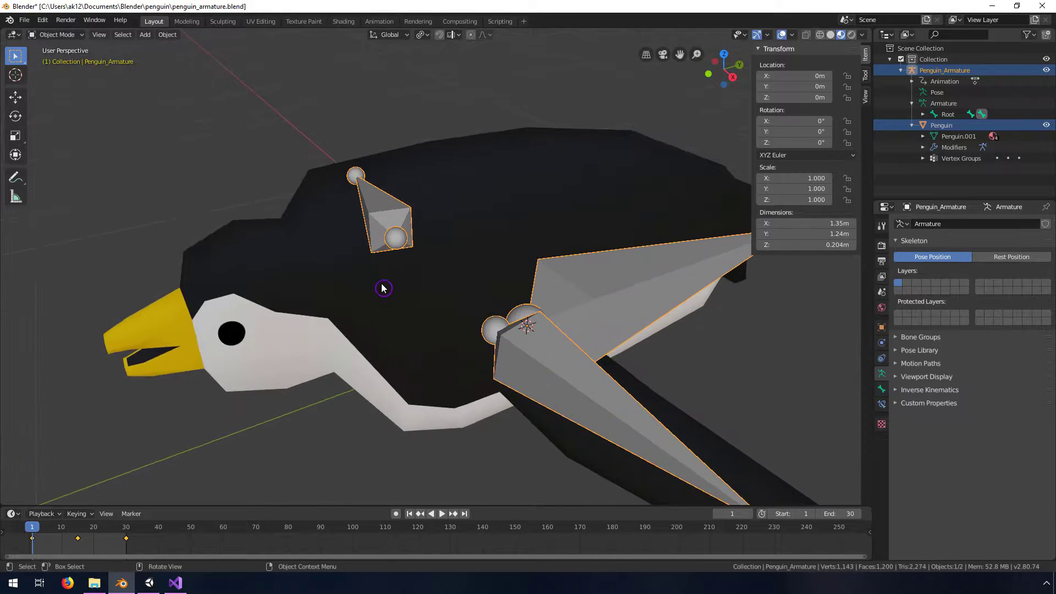
scroll(383, 288, down, 3)
middle_drag(383, 288, 406, 278)
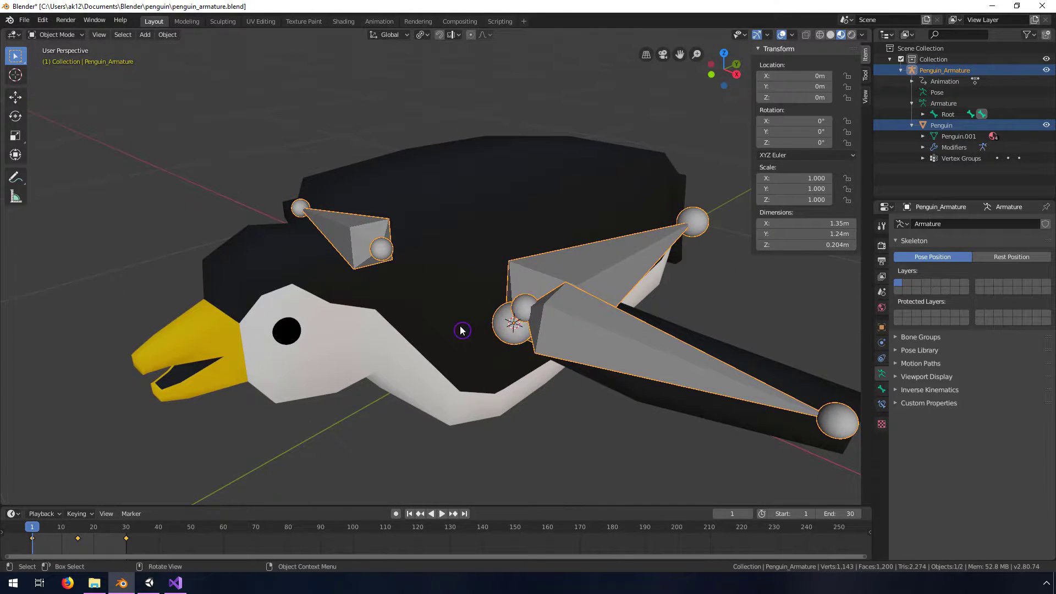
mouse_move(461, 330)
middle_down()
mouse_move(484, 335)
mouse_move(467, 335)
mouse_move(478, 344)
mouse_move(467, 349)
middle_up()
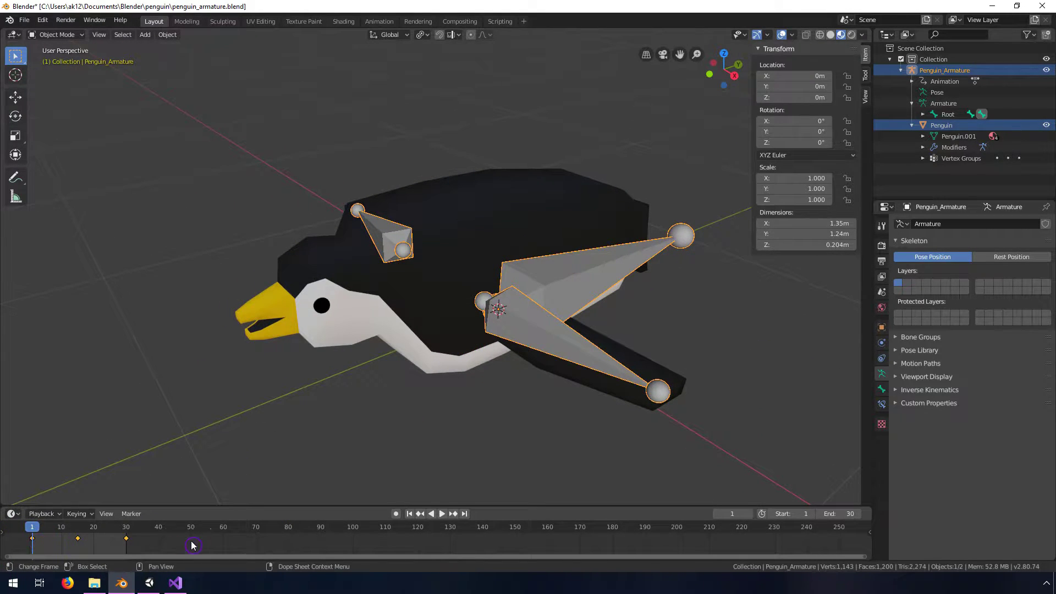
click(443, 514)
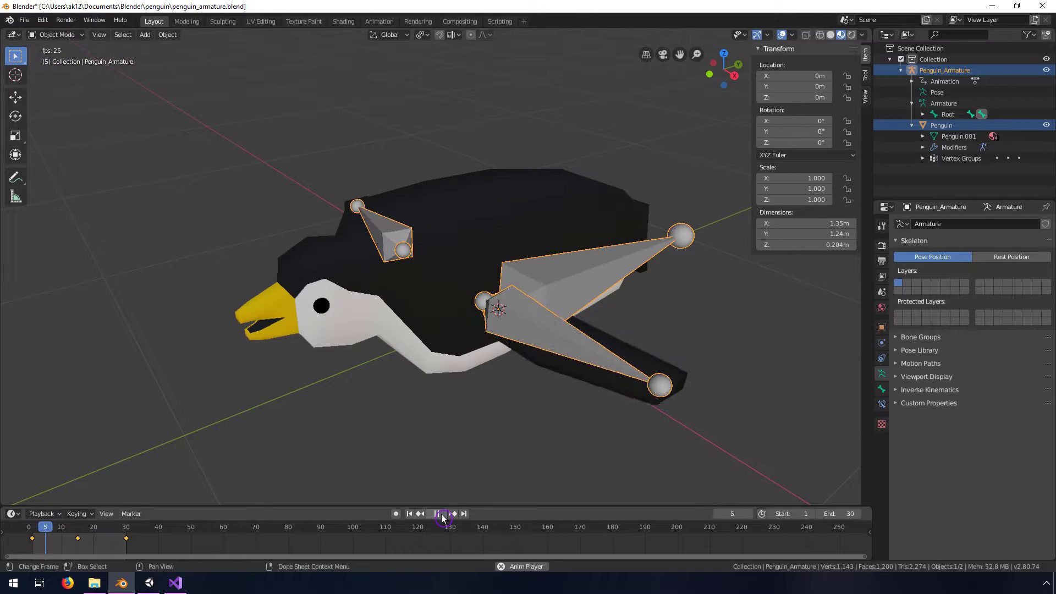
click(438, 514)
click(410, 514)
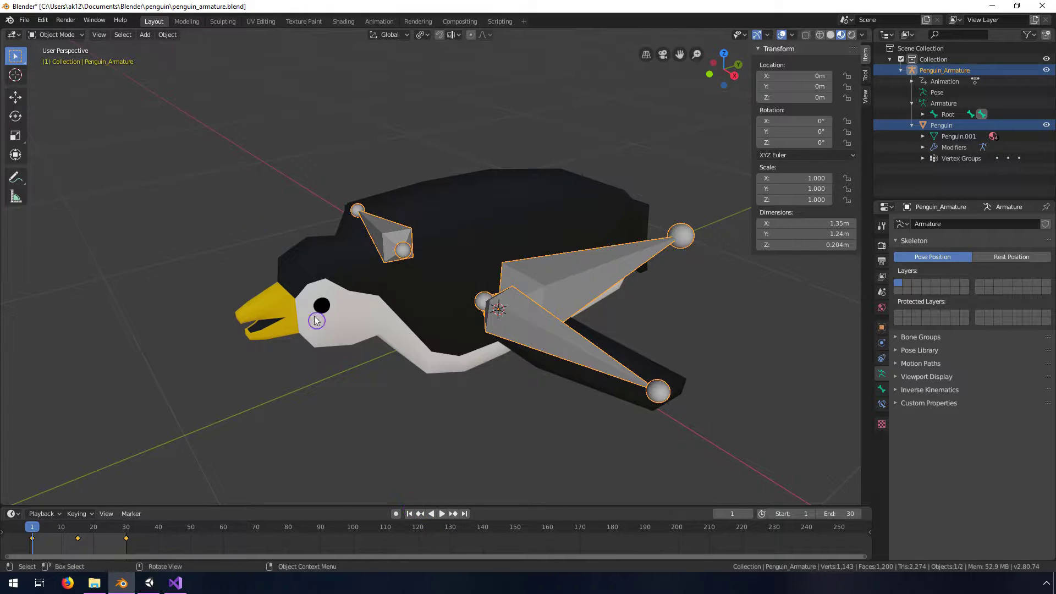
Step: Begin an FBX export targeting penguin_armature.fbx, then cancel it
click(24, 20)
mouse_move(61, 182)
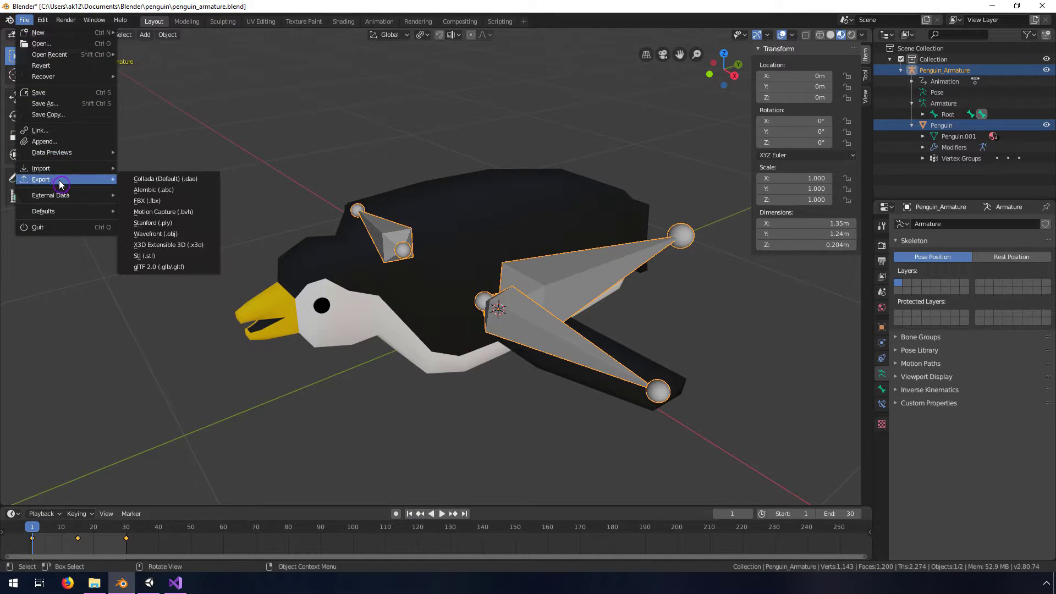
click(151, 202)
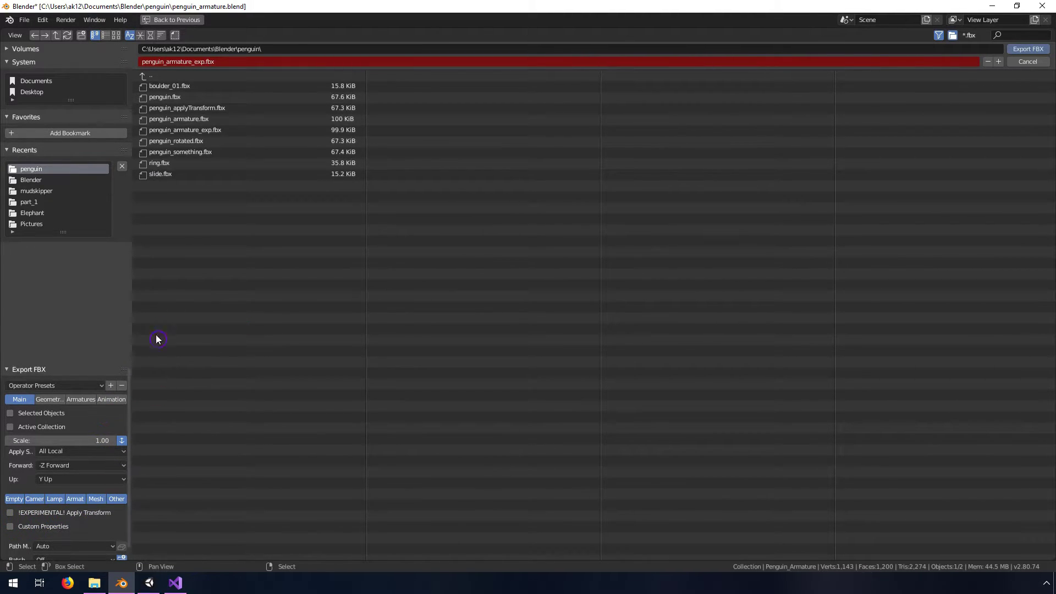
click(180, 130)
click(182, 119)
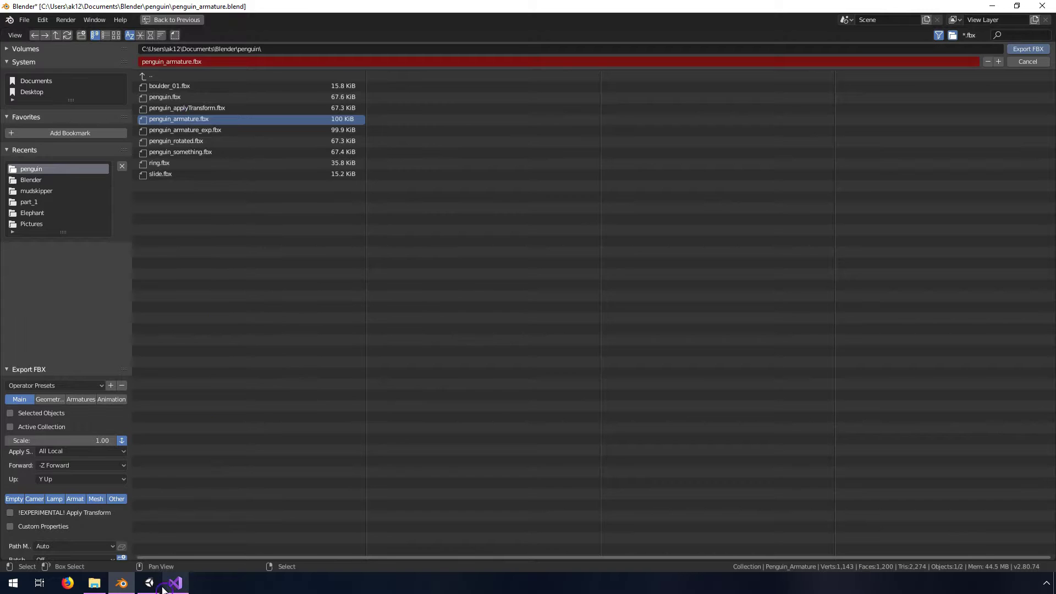
click(1028, 61)
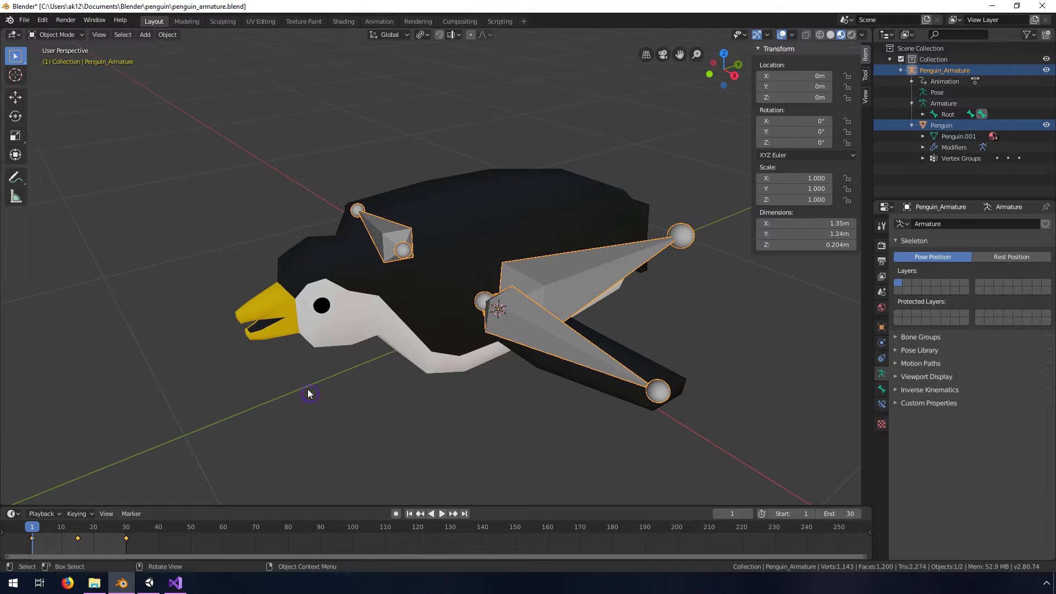
Step: In Unity, inspect penguin_armature's Penguin mesh (X rotation -89.98), Penguin_Armature and Root bone transforms
click(149, 583)
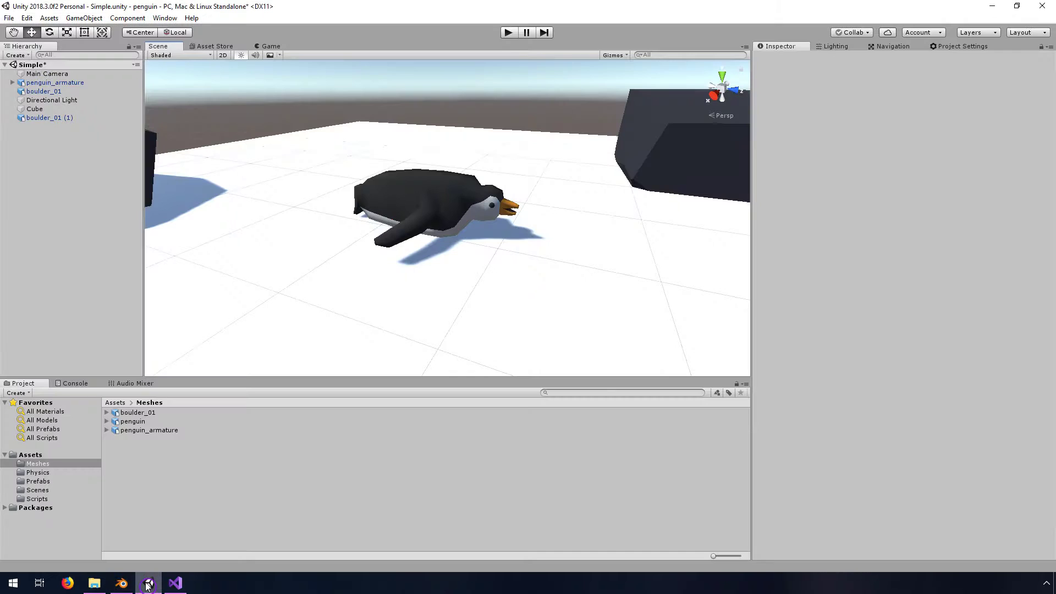
click(442, 185)
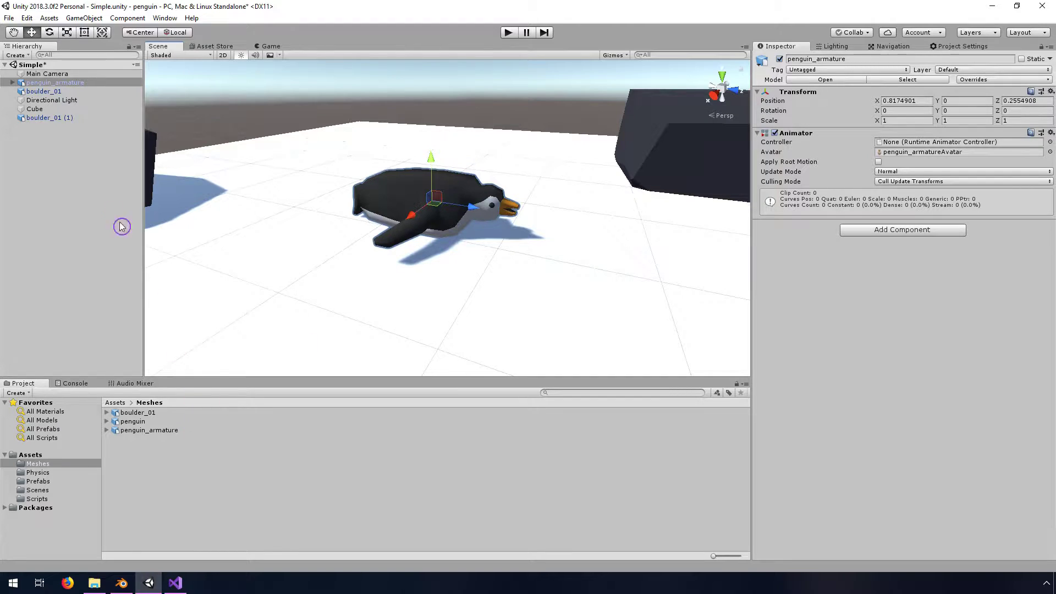
click(45, 83)
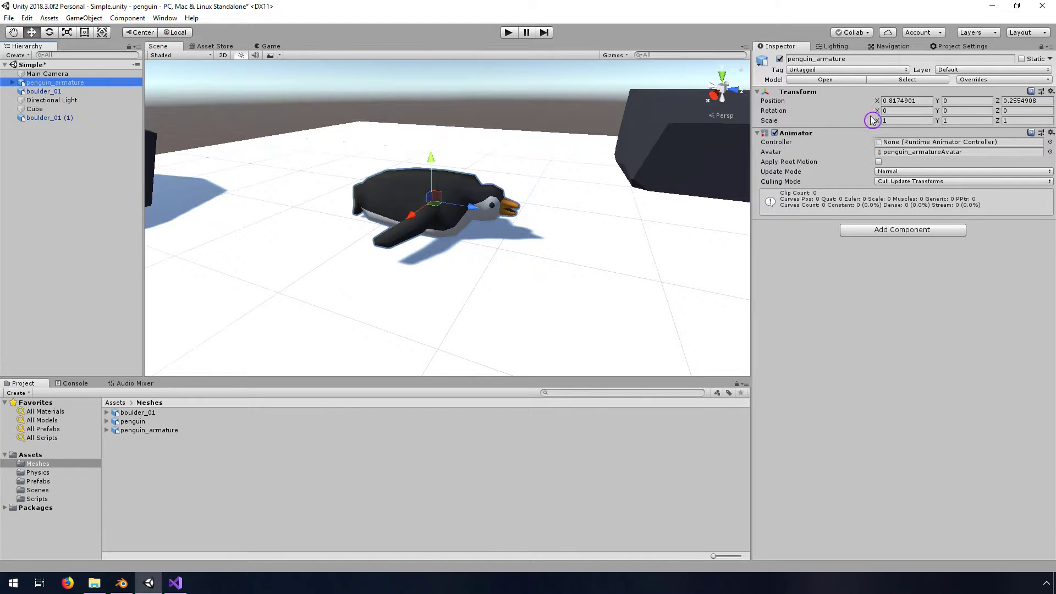
click(12, 83)
click(45, 92)
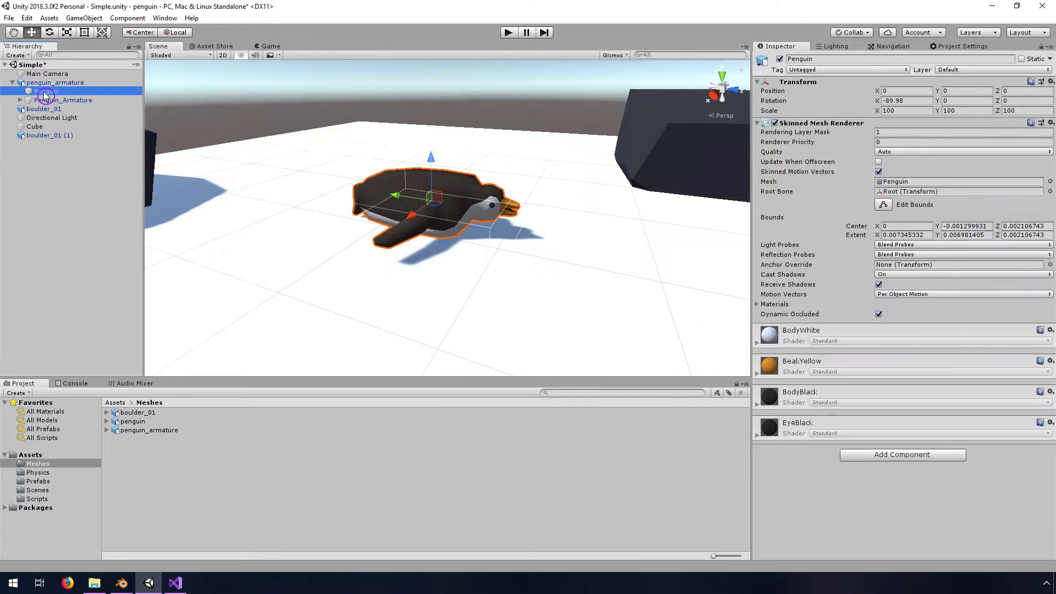
click(882, 102)
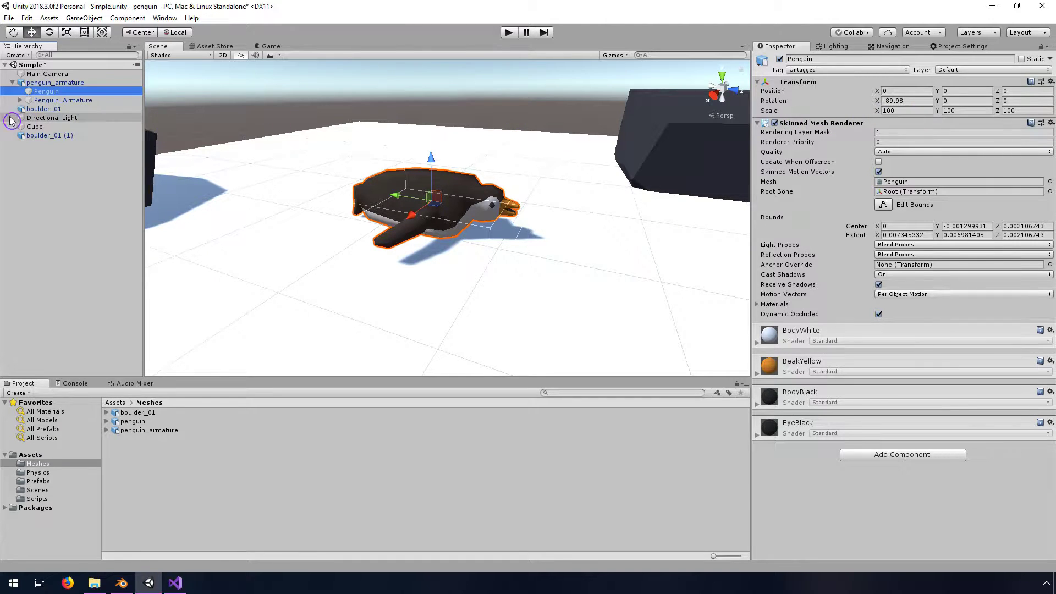
click(48, 101)
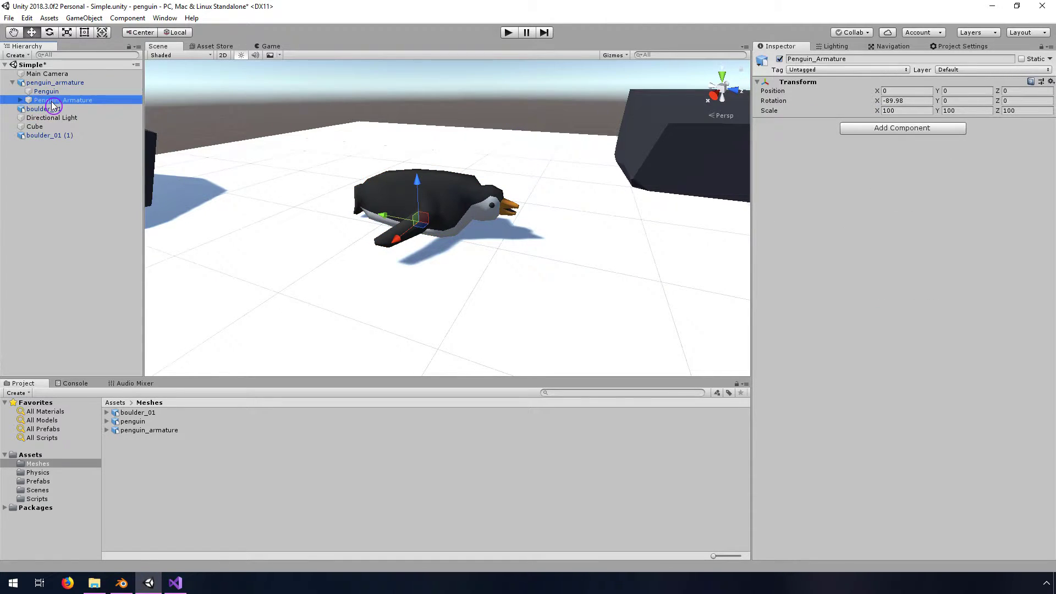
click(20, 102)
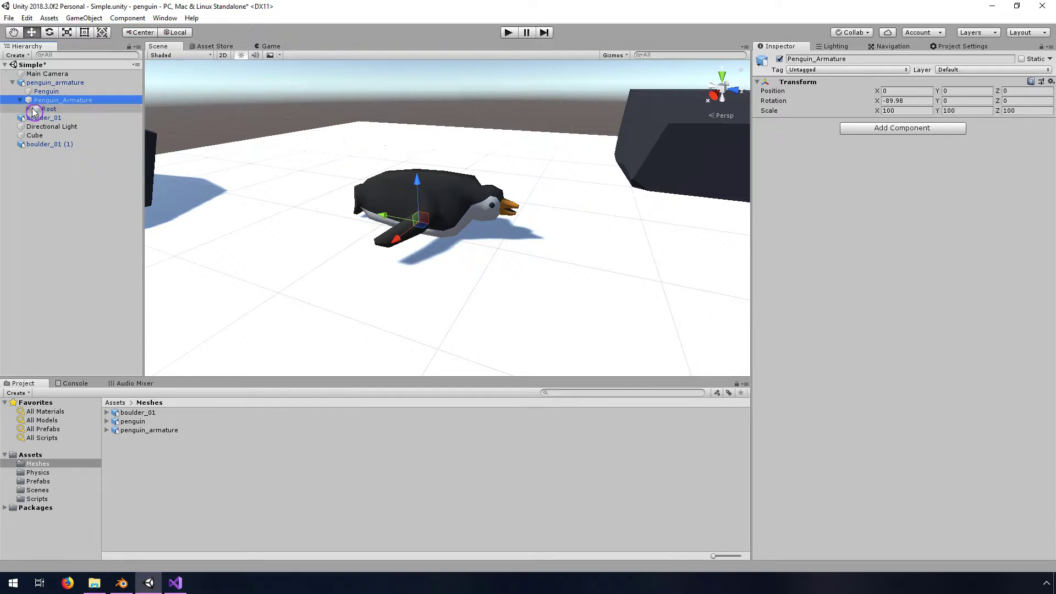
click(48, 110)
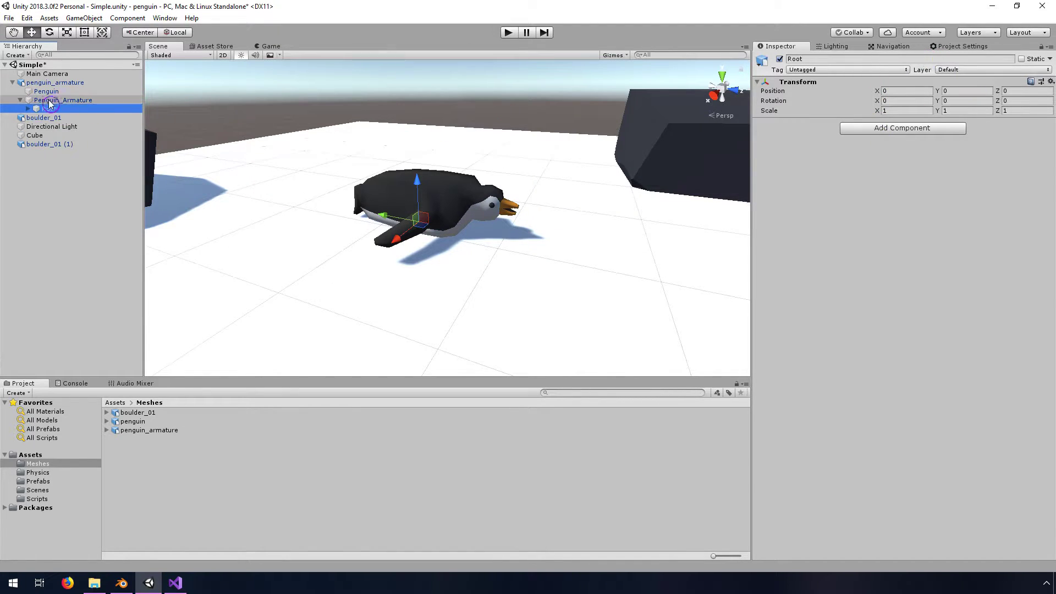
click(21, 100)
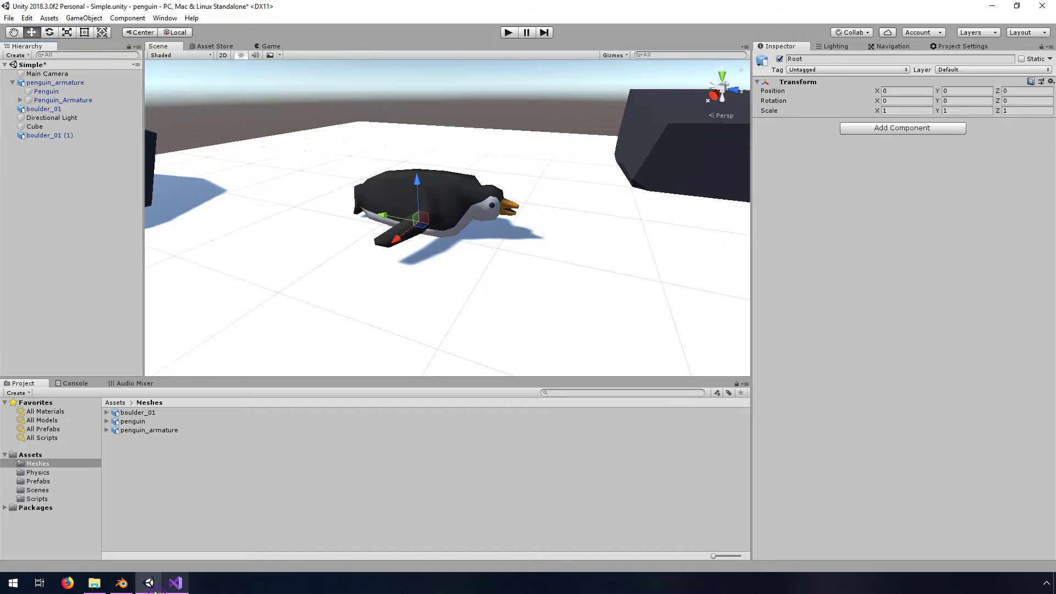
Step: Back in Blender, prepare an FBX export with Apply Transform to penguin_armature_exp.fbx, then return to Unity
click(123, 584)
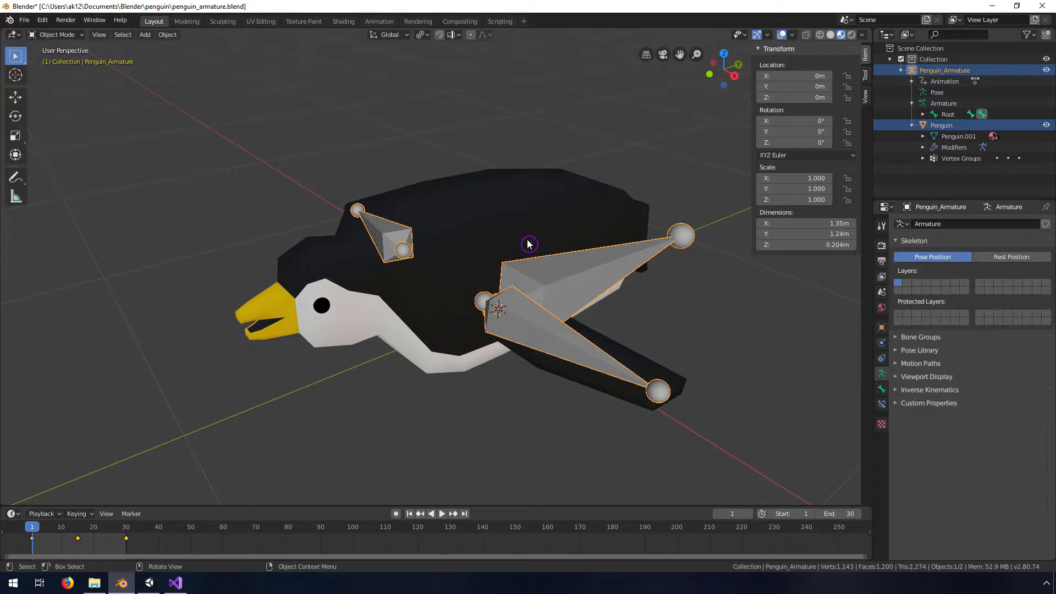
middle_drag(440, 285, 461, 286)
mouse_move(506, 235)
middle_down()
mouse_move(474, 243)
mouse_move(503, 245)
mouse_move(493, 222)
mouse_move(516, 229)
mouse_move(520, 248)
middle_up()
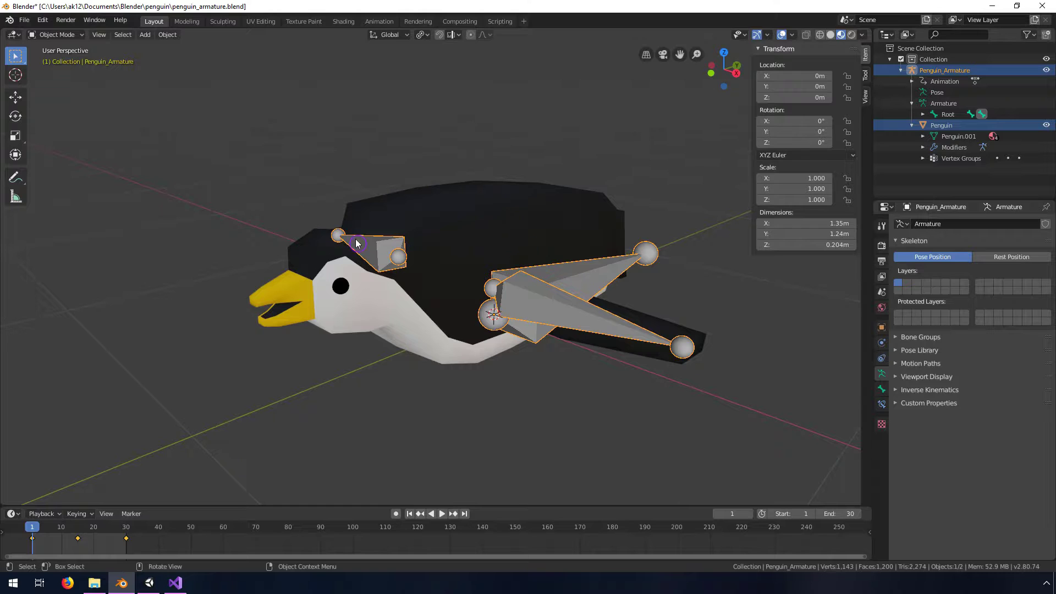
click(24, 20)
mouse_move(62, 185)
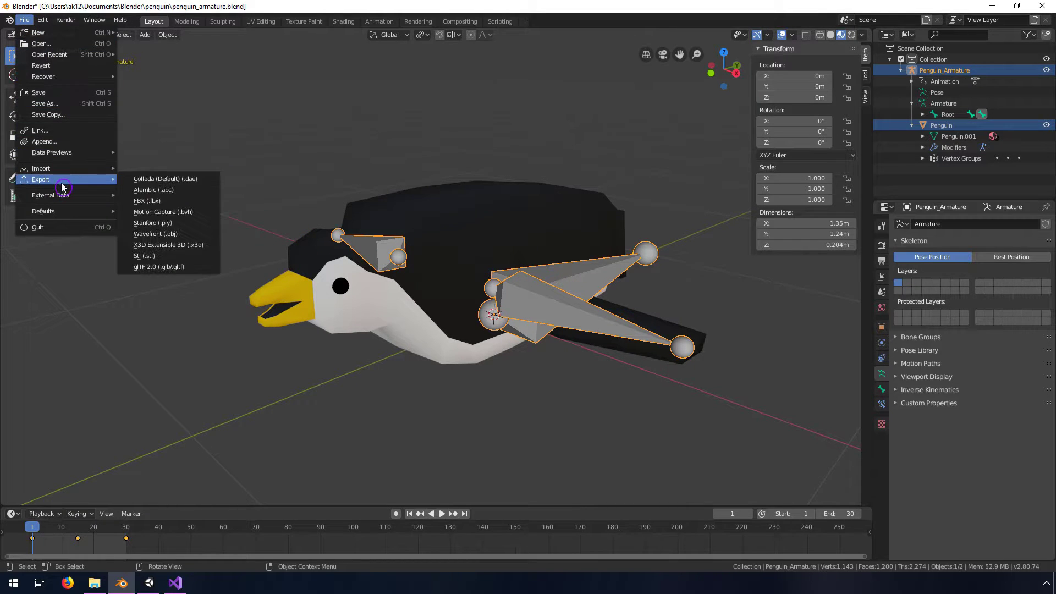
click(147, 200)
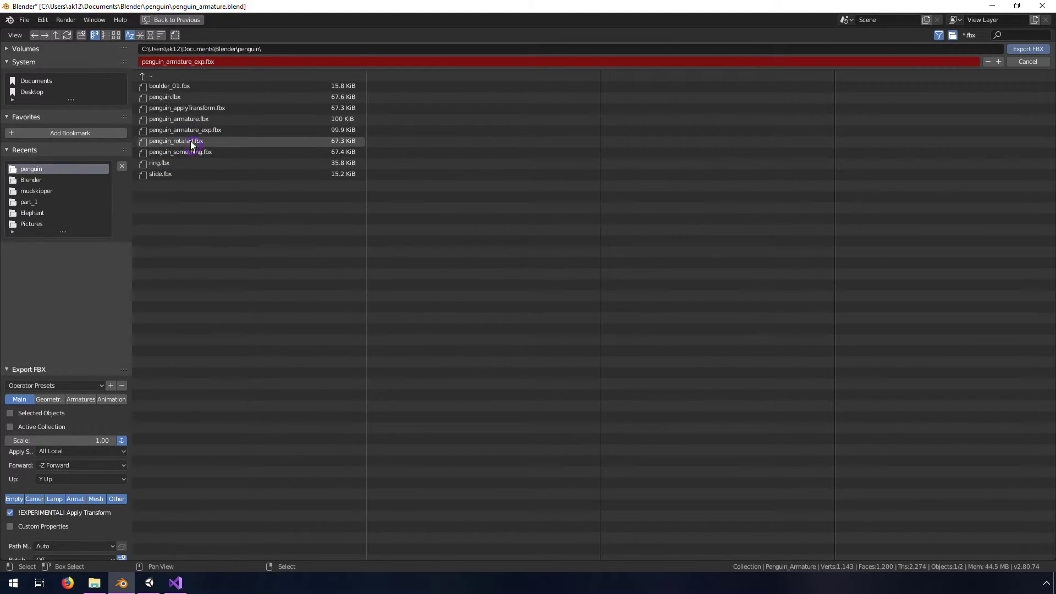
click(171, 130)
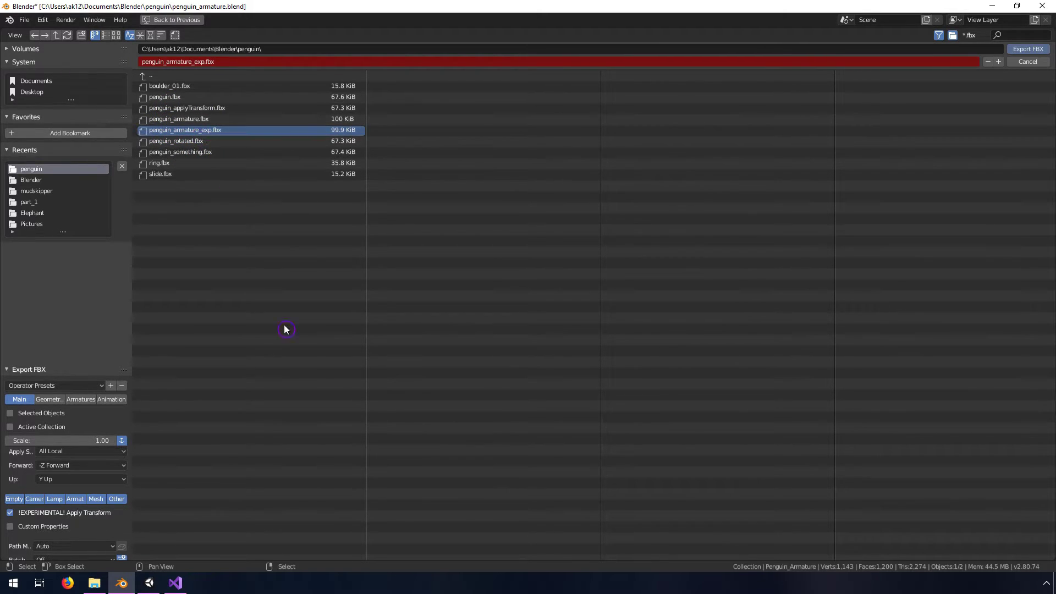
click(156, 587)
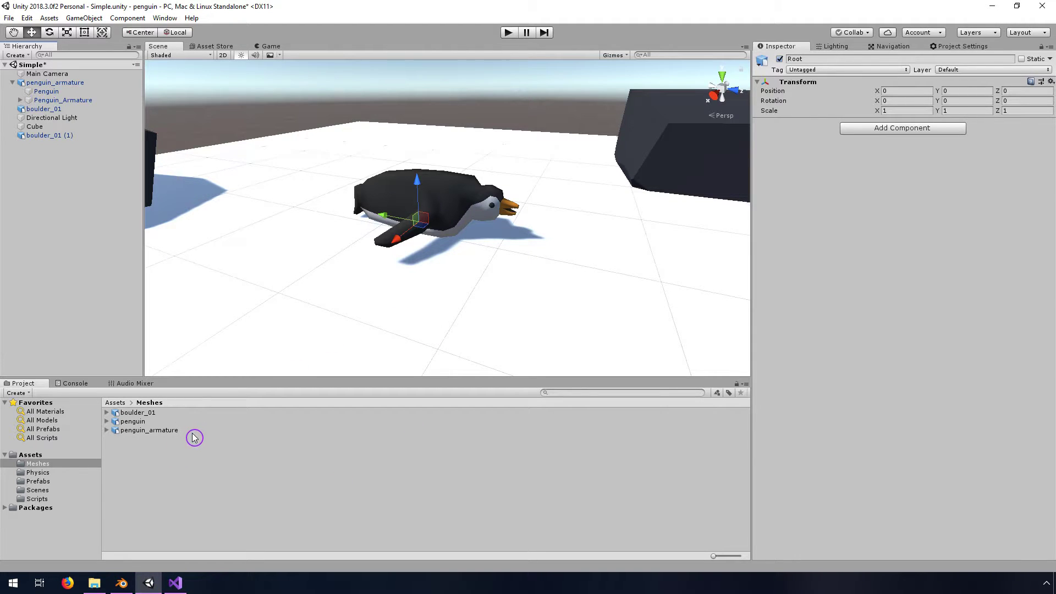
Step: Import penguin_armature_exp.fbx into Meshes and drag a copy into the scene in front of the first penguin
right_click(166, 472)
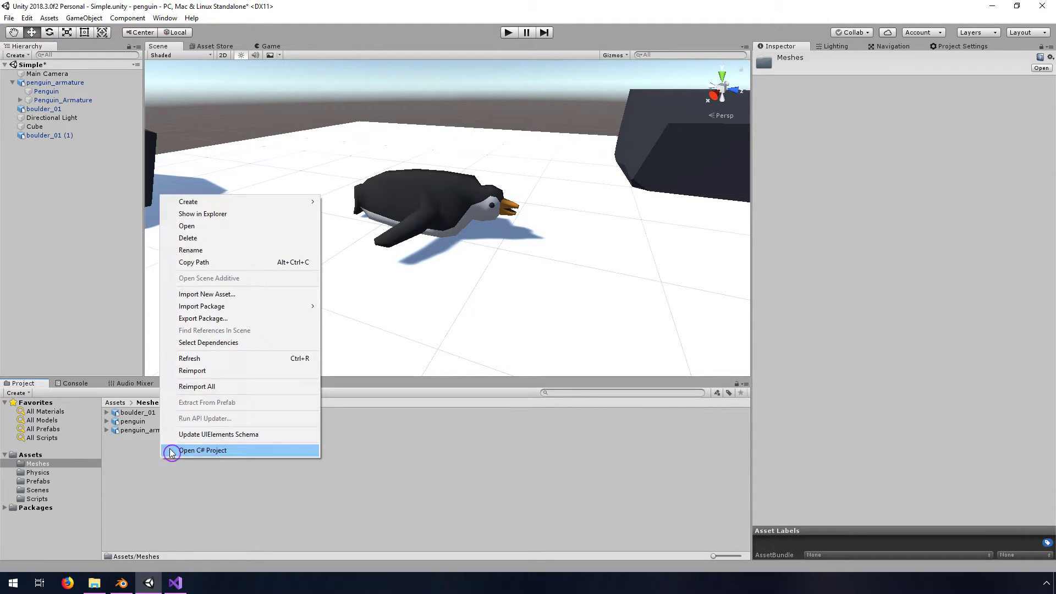
click(224, 295)
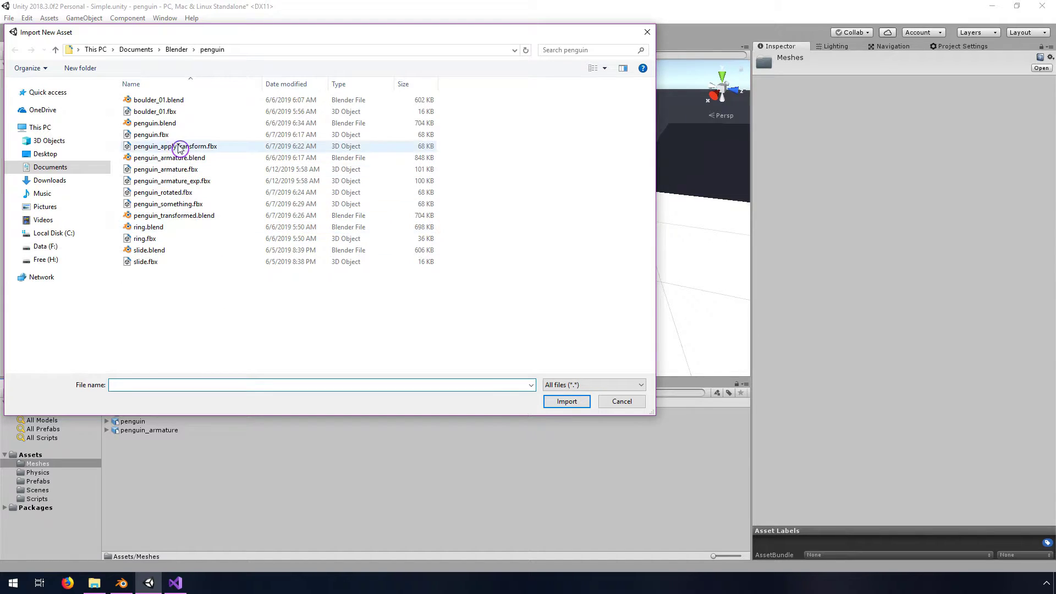
click(180, 181)
click(566, 402)
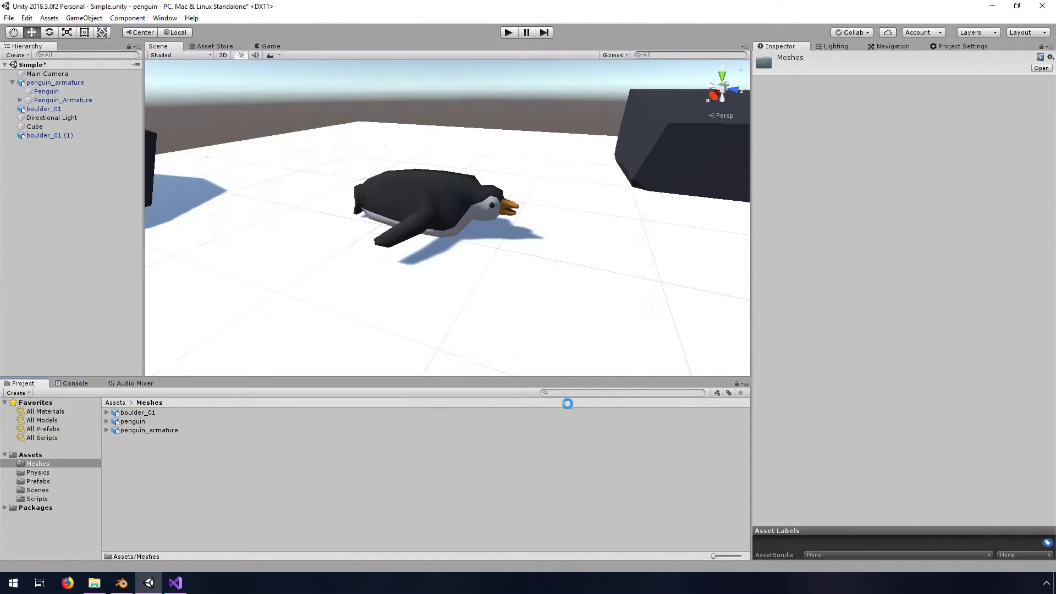
click(168, 442)
drag(151, 441, 572, 302)
Step: Inspect the new Penguin mesh and Penguin_Armature transforms, then open penguin_armature_exp's import settings
scroll(572, 302, down, 3)
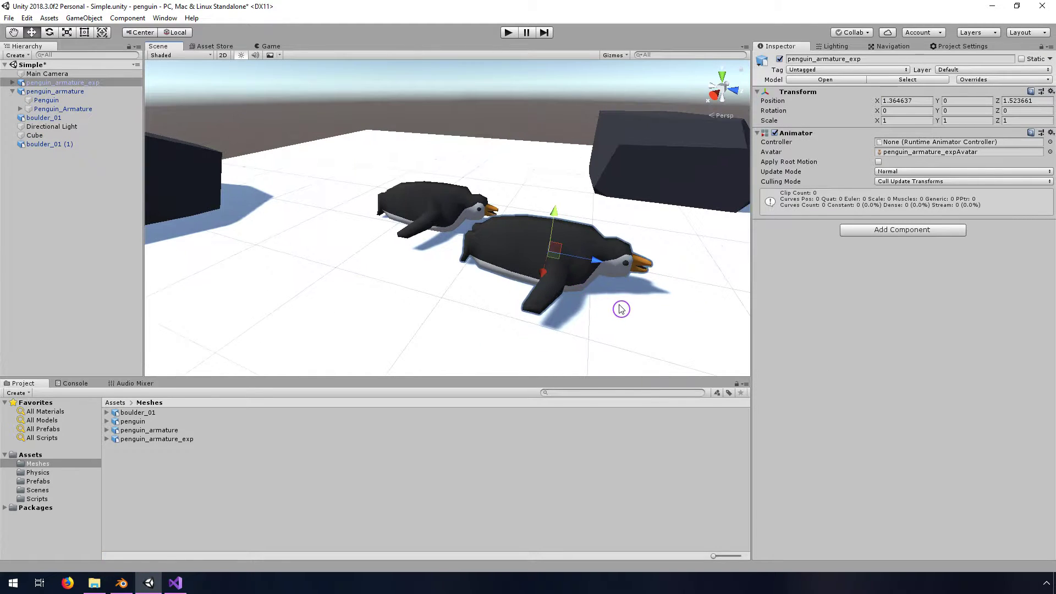
click(33, 82)
click(12, 82)
click(51, 94)
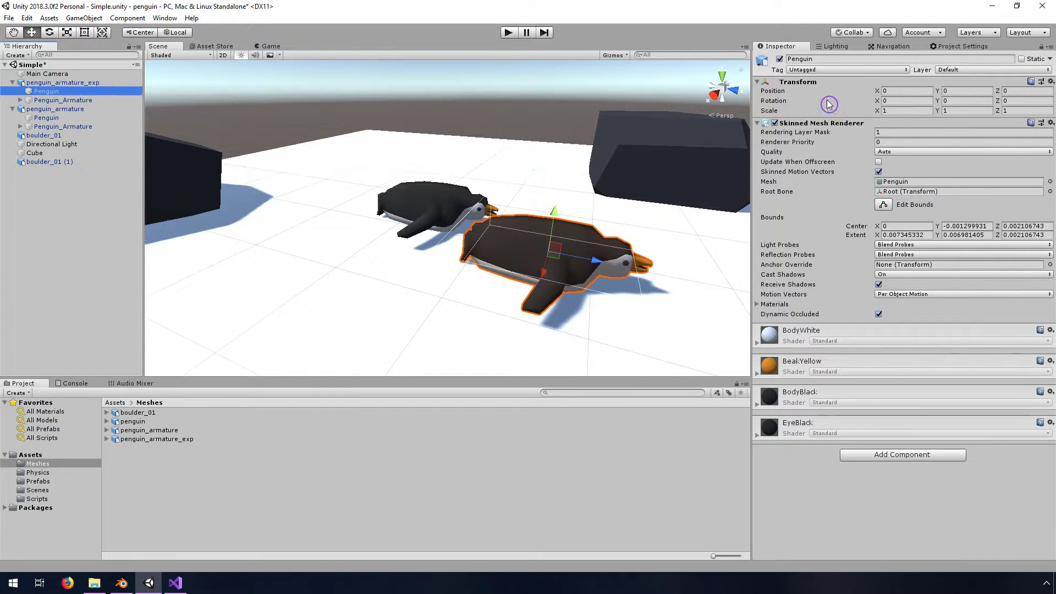
click(48, 101)
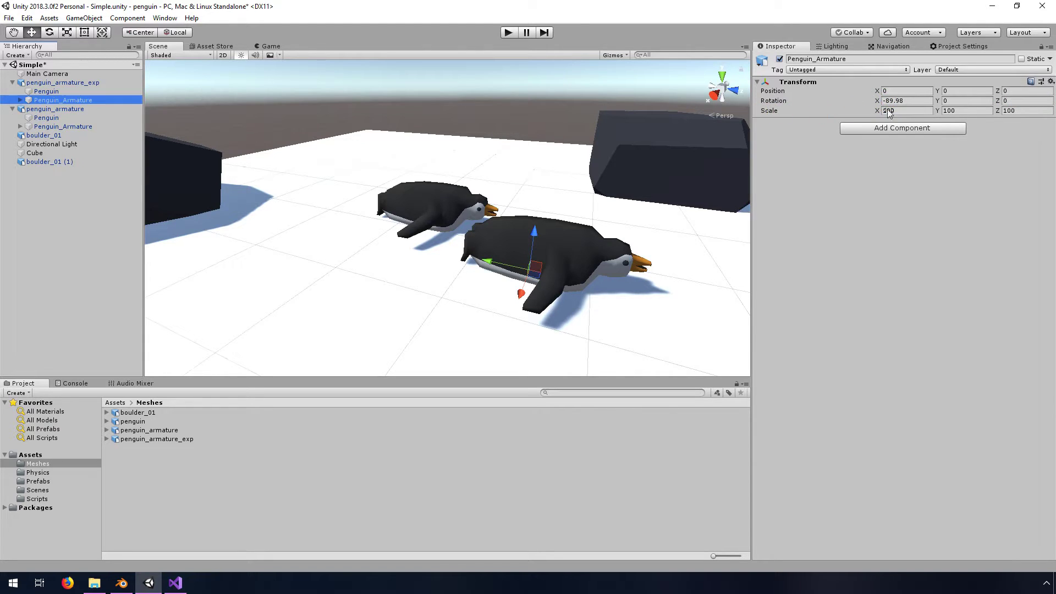
click(912, 101)
click(155, 440)
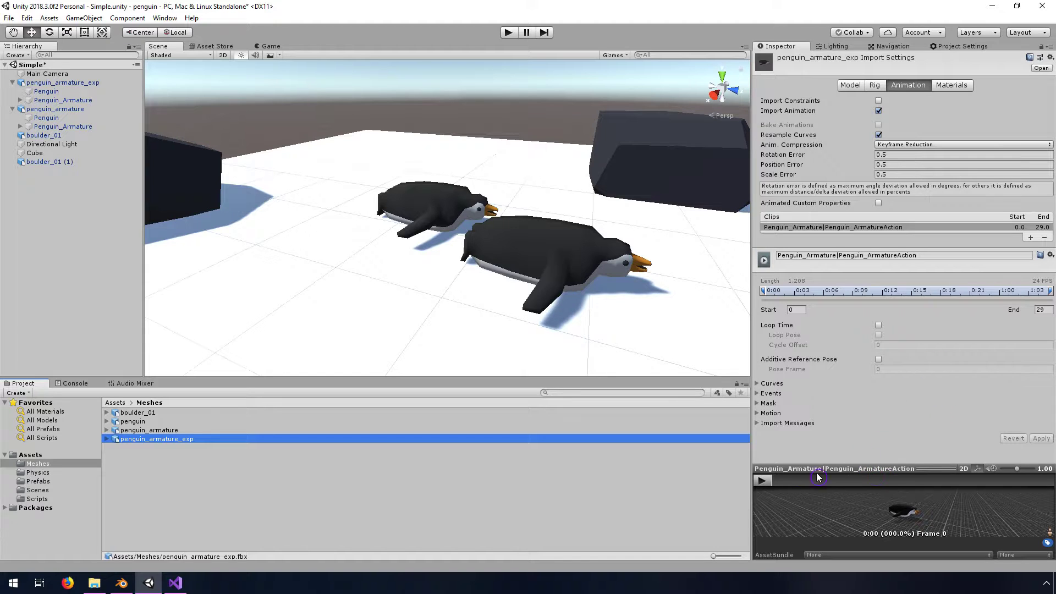
Step: Play the exported clip preview, resize the preview pane, and check Penguin_Armature's X rotation -89.98 and scale 100
click(765, 482)
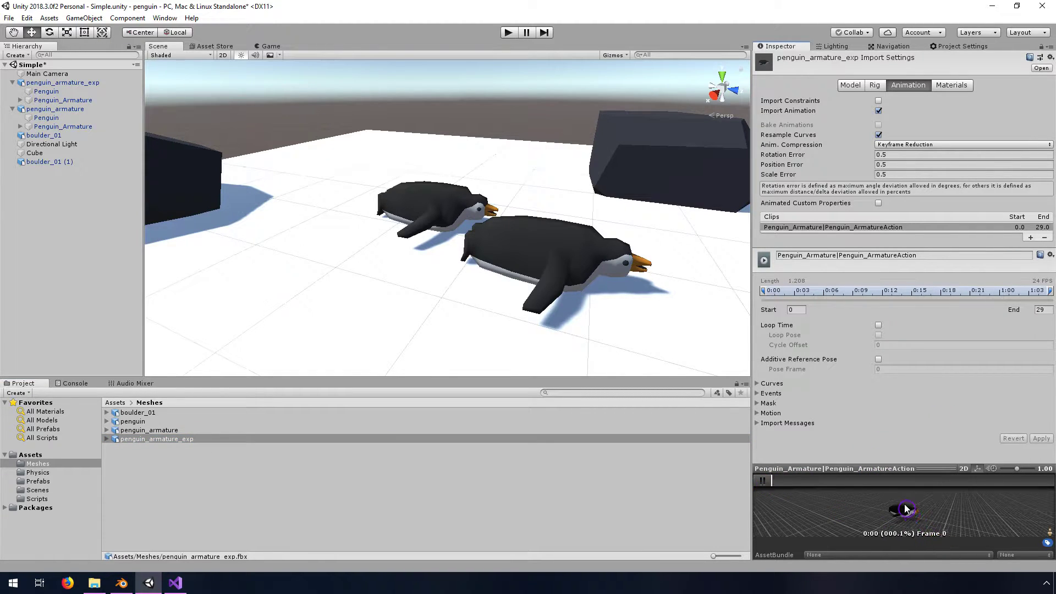
scroll(924, 522, up, 5)
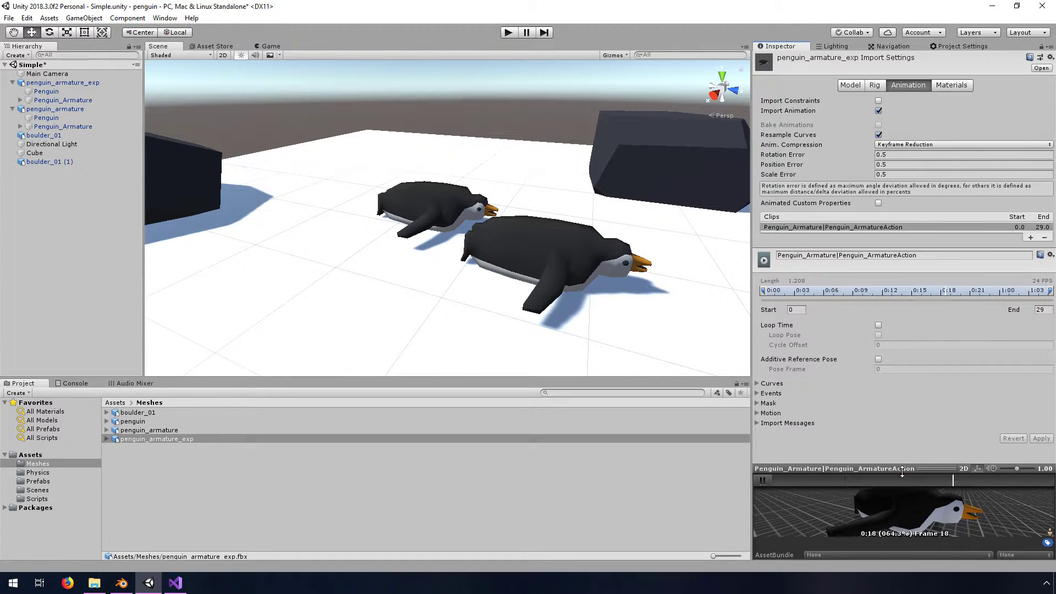
drag(905, 471, 904, 290)
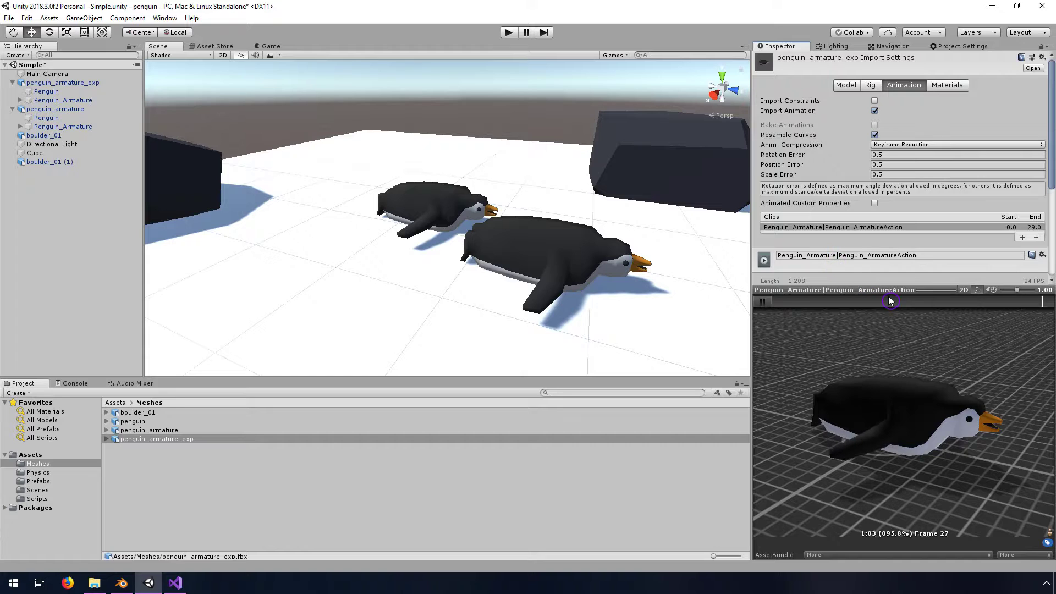
drag(888, 295, 888, 444)
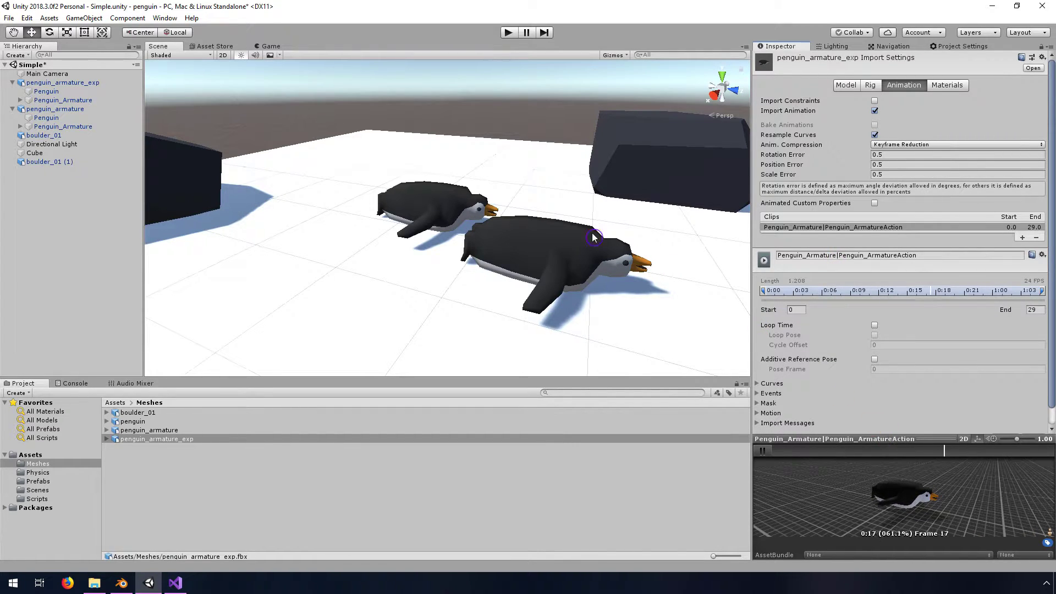
click(50, 101)
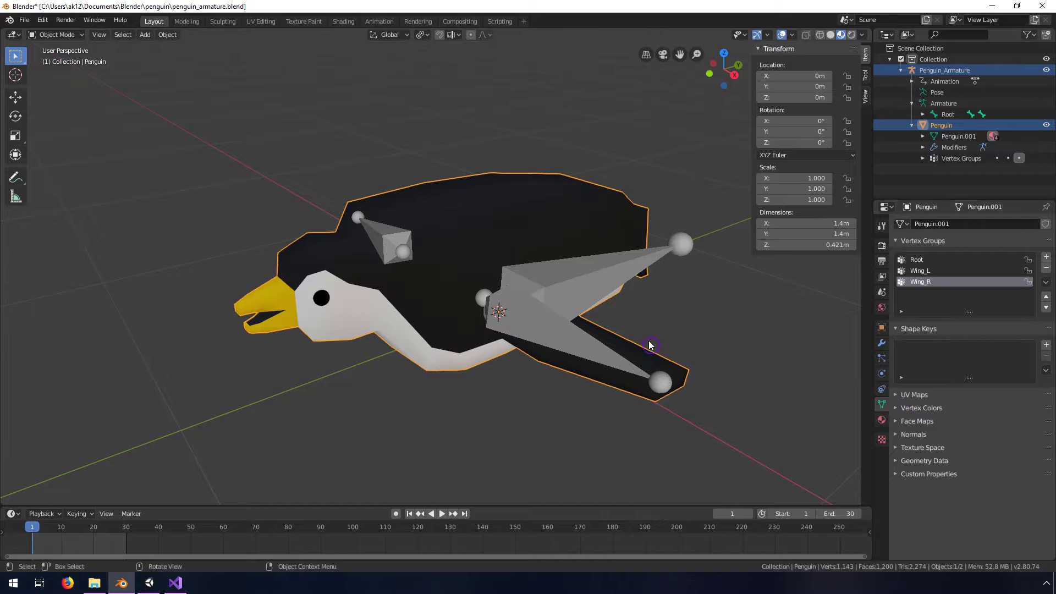
Step: Orbit to view the penguin from the side, above and below, then select its armature
middle_drag(469, 318, 459, 348)
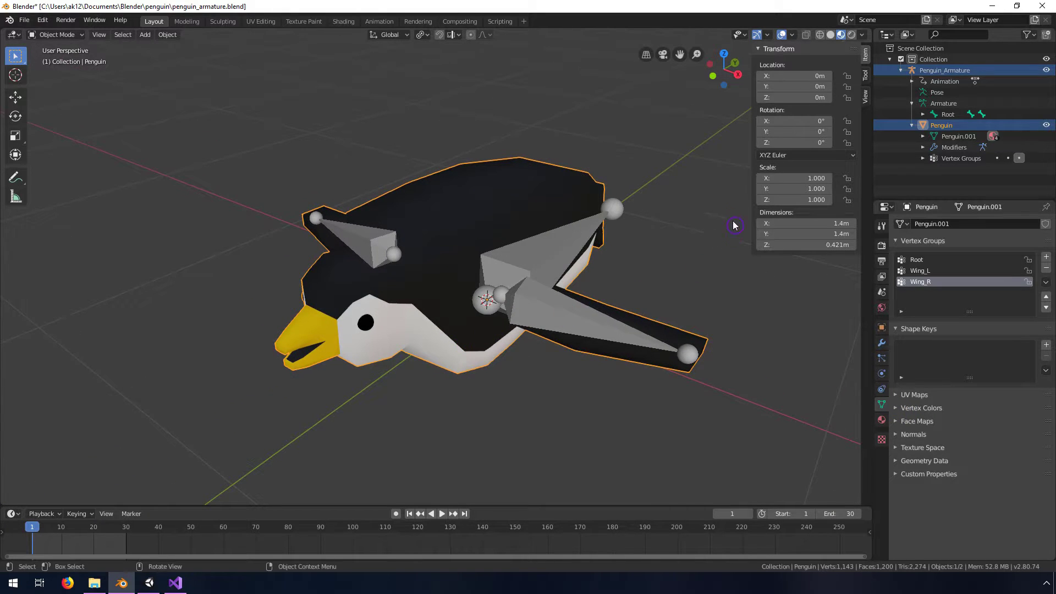
middle_drag(483, 252, 576, 308)
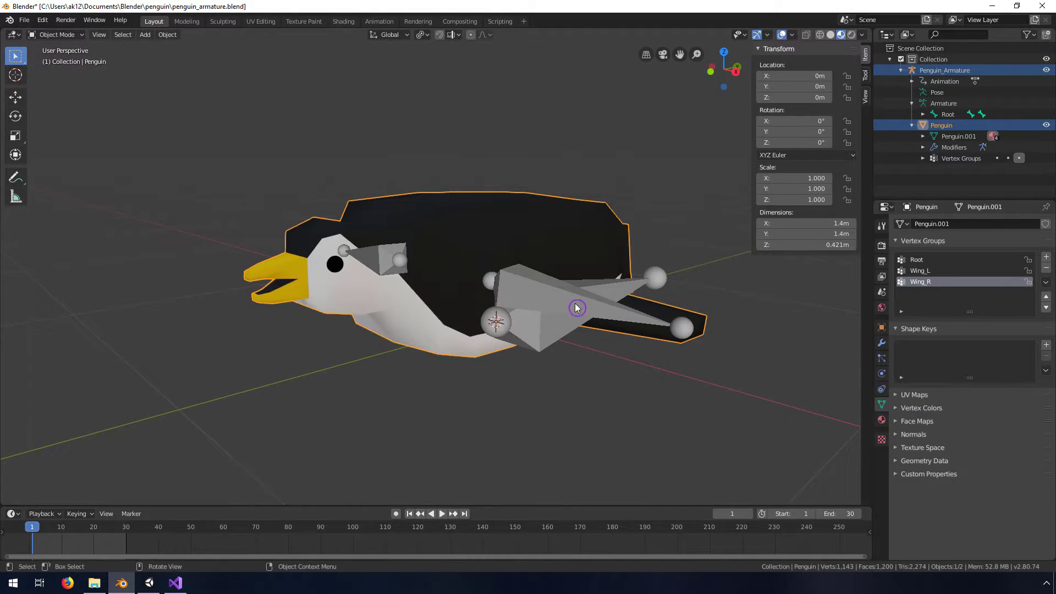
middle_drag(440, 289, 457, 299)
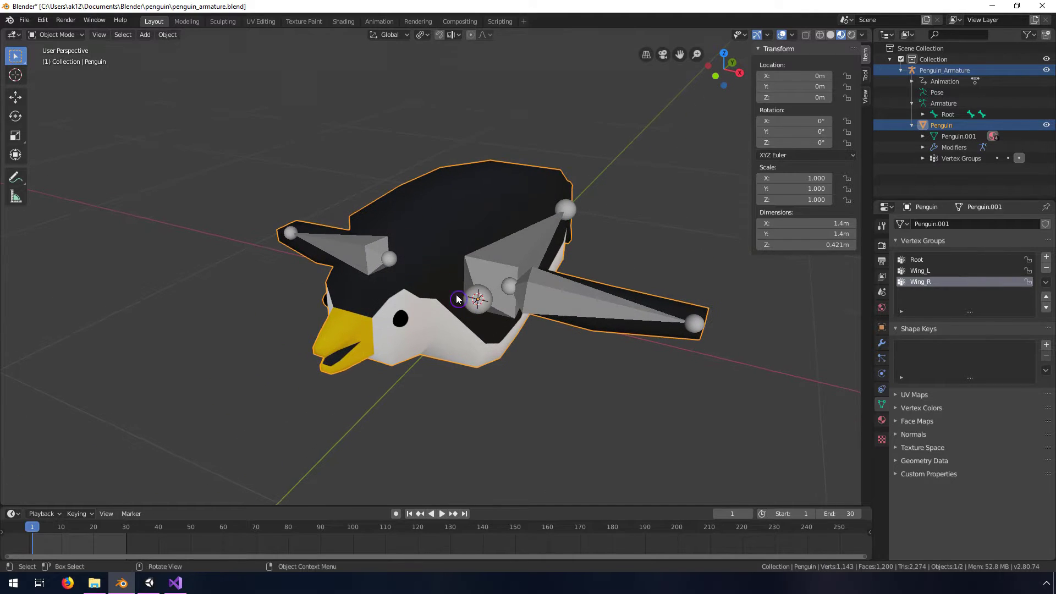
middle_drag(515, 268, 494, 273)
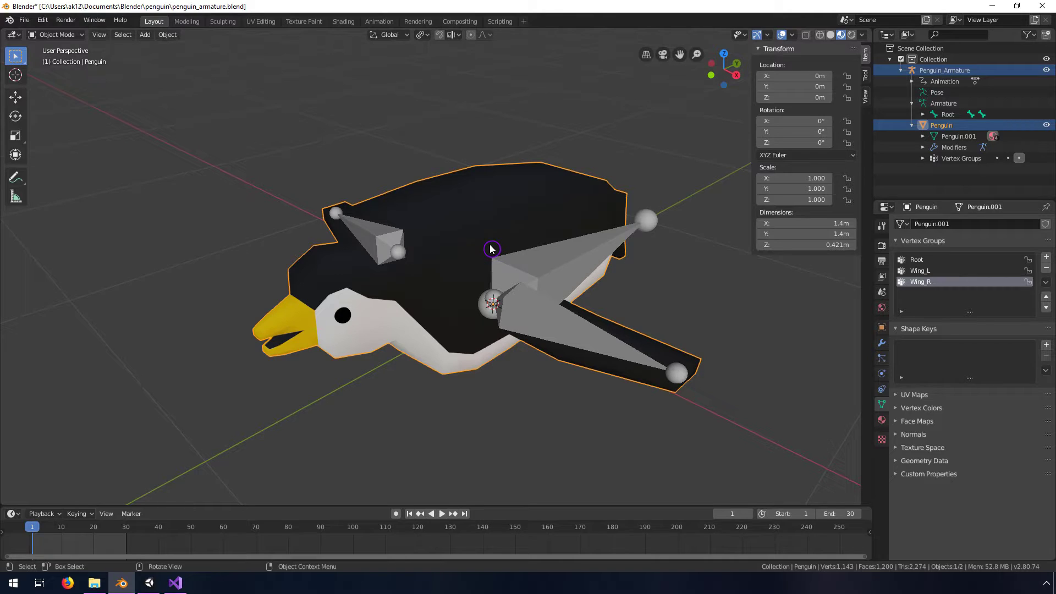
click(569, 269)
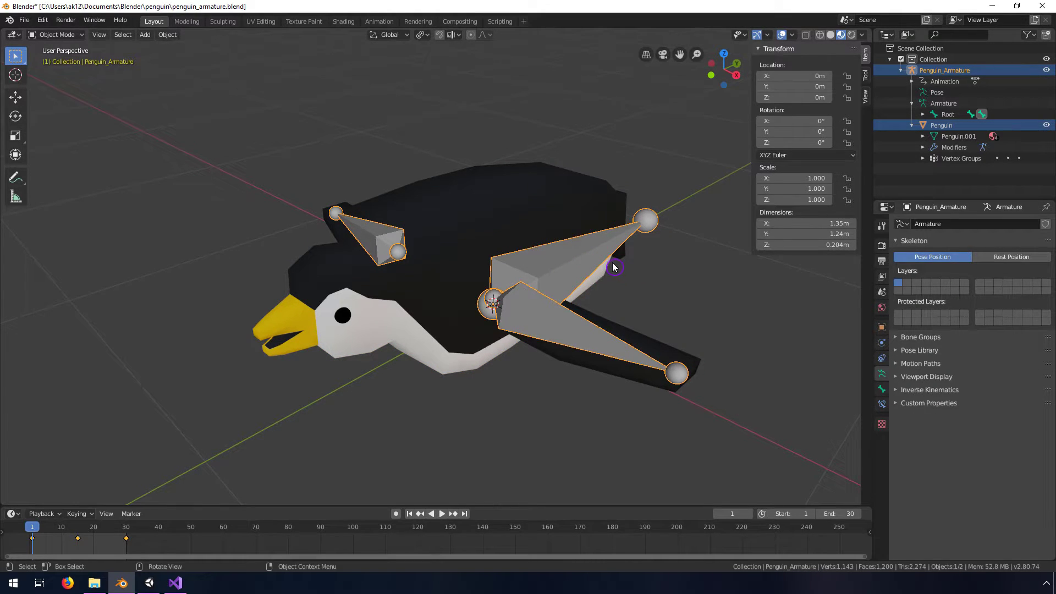
Step: With only Penguin_Armature selected, keep In Front on under Viewport Display and enable bone Axes
mouse_move(454, 254)
middle_down()
mouse_move(483, 256)
mouse_move(438, 255)
middle_up()
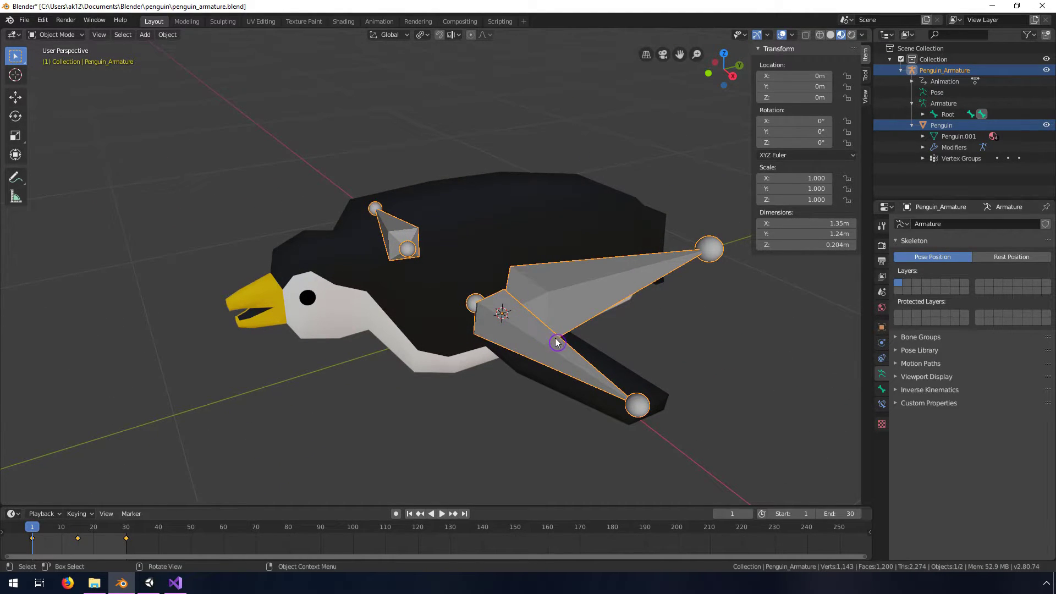
click(934, 82)
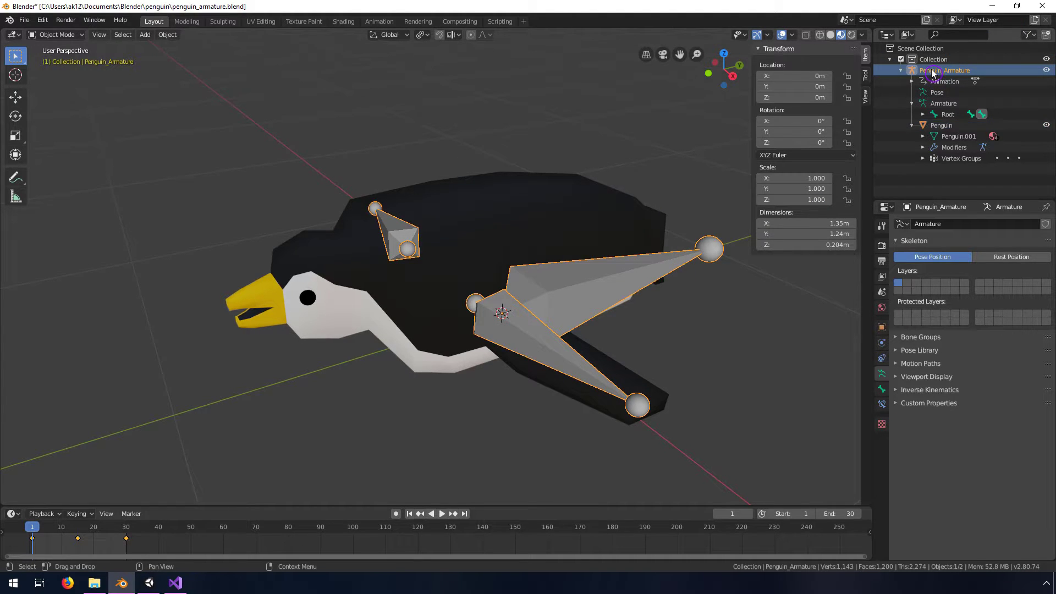
click(896, 378)
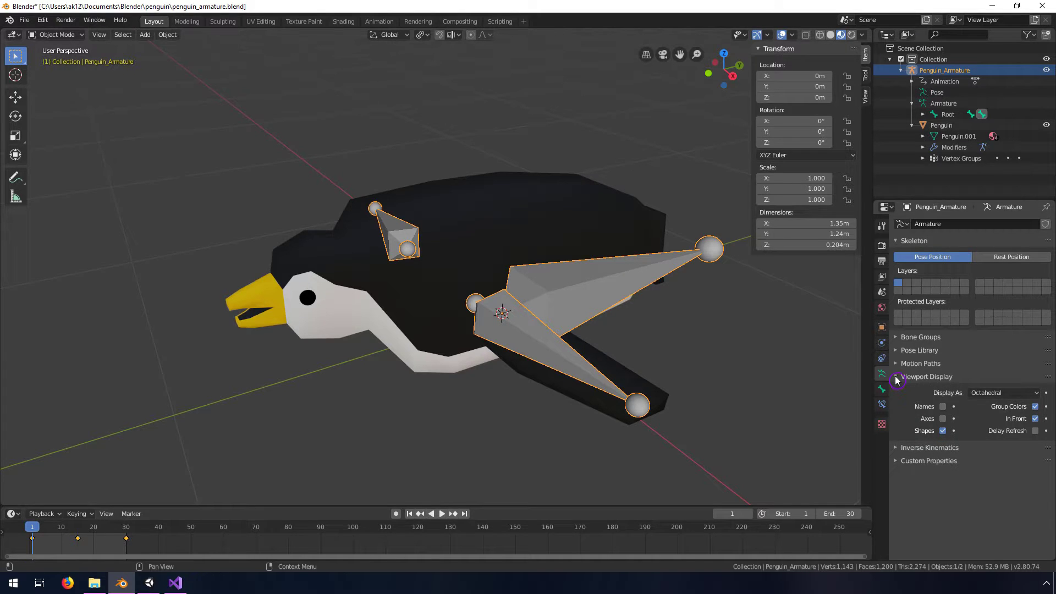
click(1035, 419)
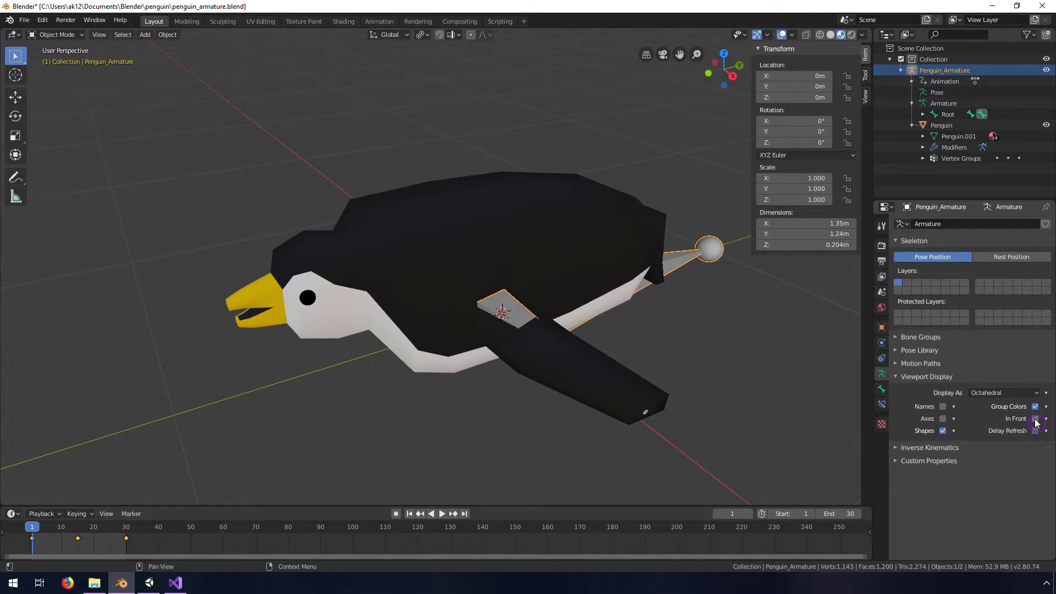
click(1035, 419)
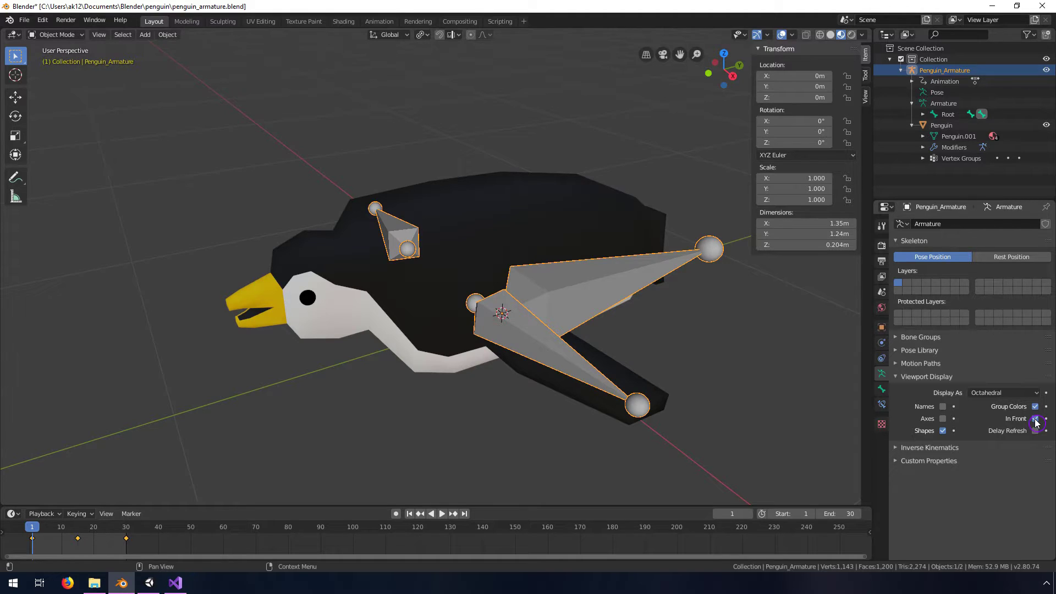
click(944, 420)
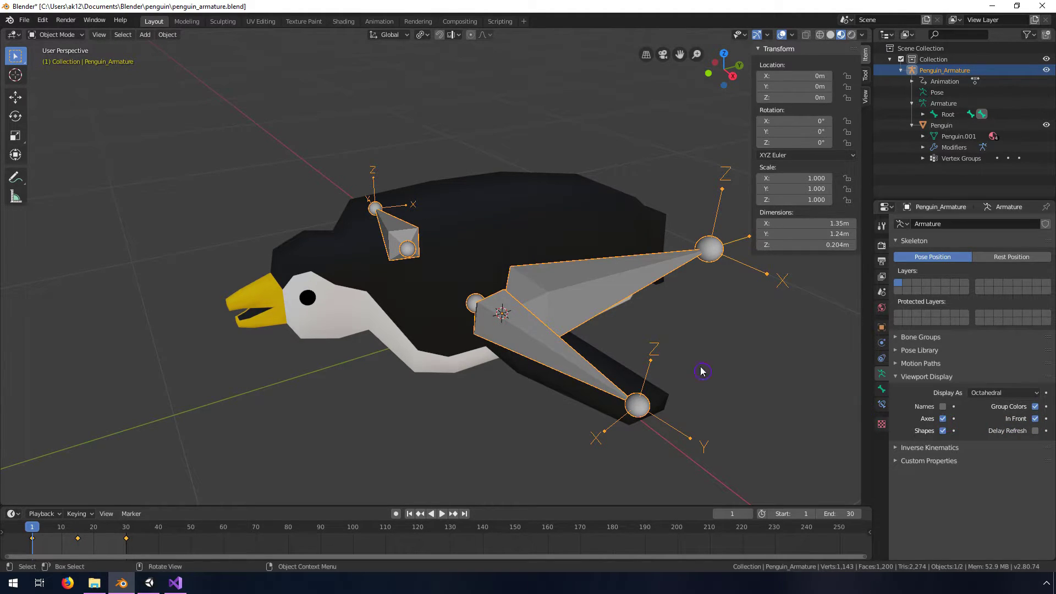
Step: Hide bone axes, clear the penguin mesh's parent with Keep Transformation, leaving only the penguin selected
click(943, 419)
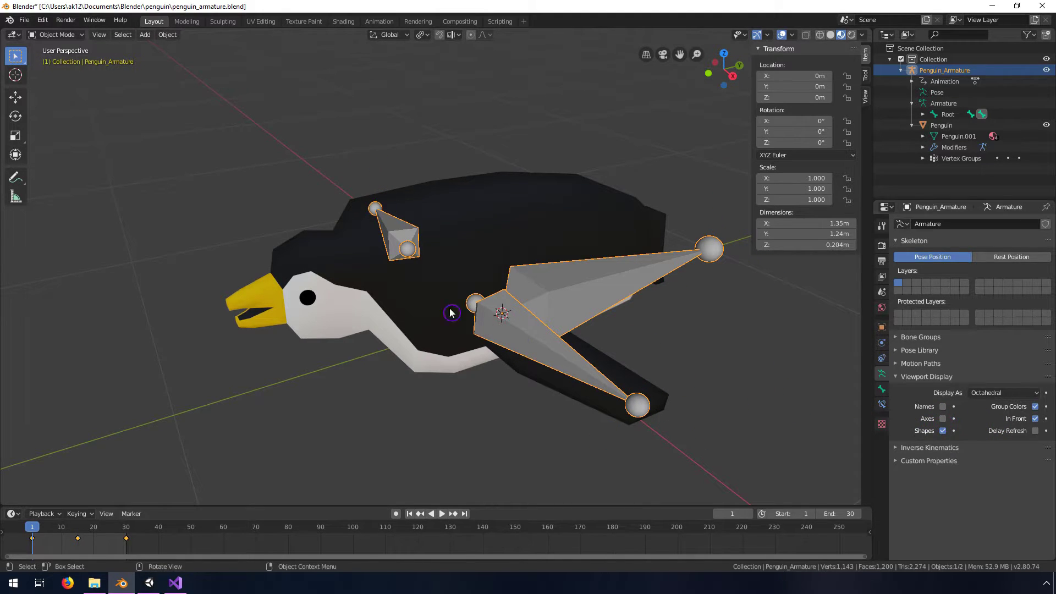
middle_drag(405, 282, 427, 288)
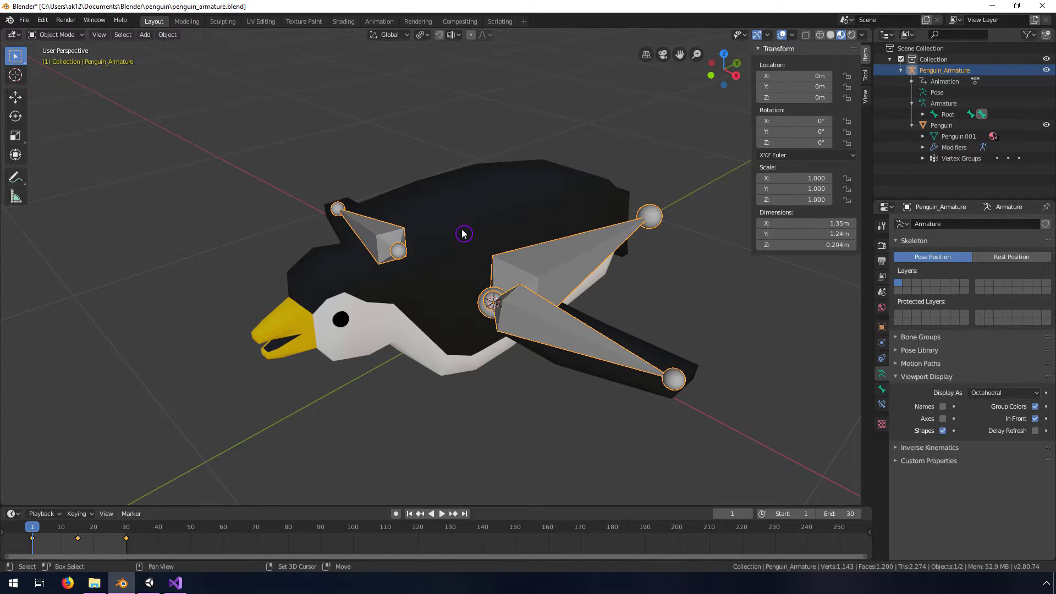
shift+click(462, 234)
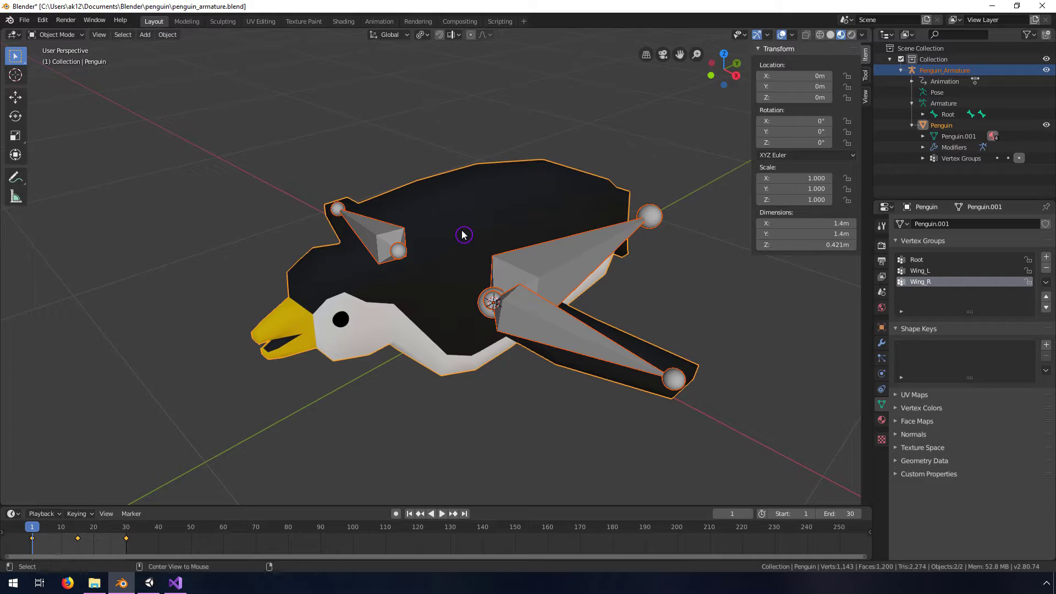
key(alt+p)
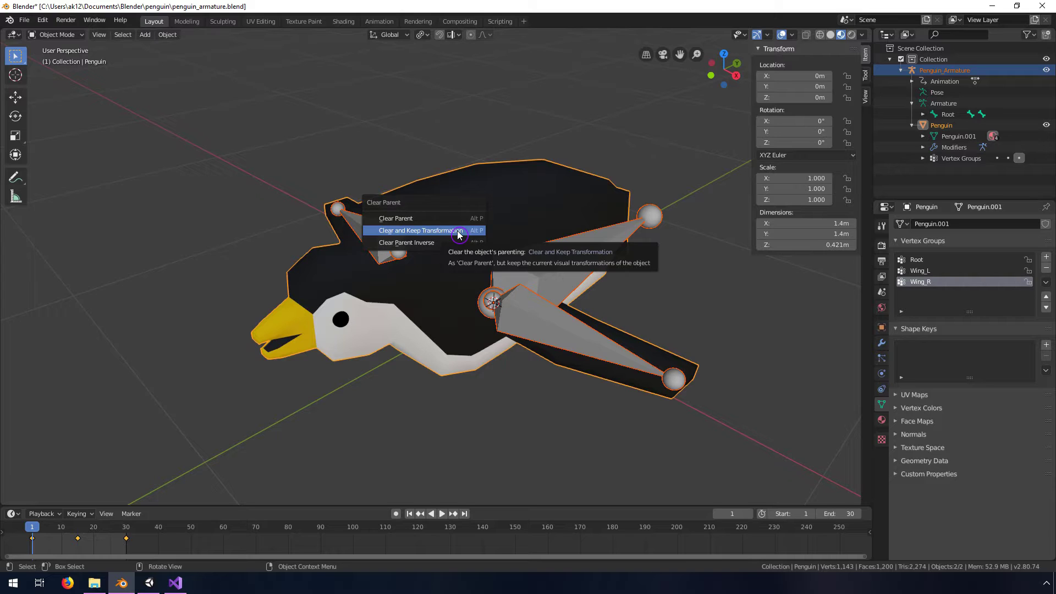
click(424, 231)
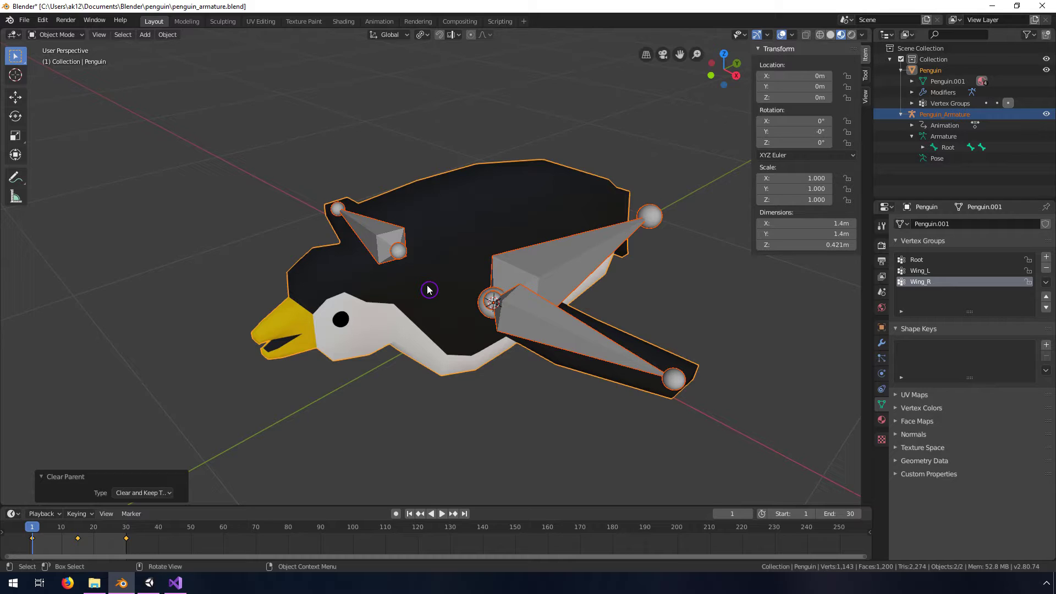
click(488, 222)
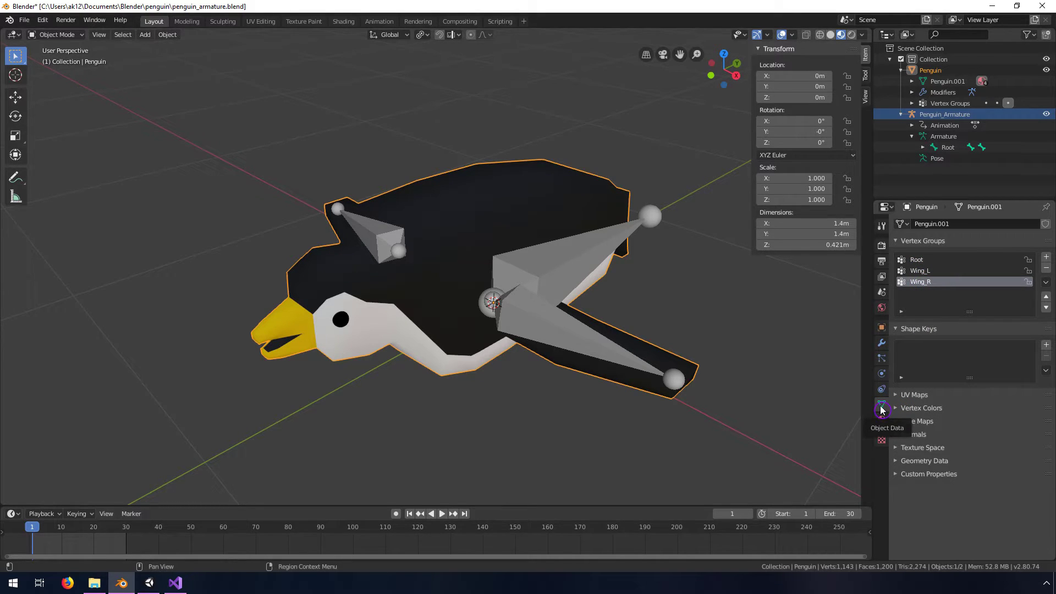
Step: Click through the Root, Wing_L and Wing_R vertex groups, then shift-select the armature as active
click(928, 260)
click(927, 271)
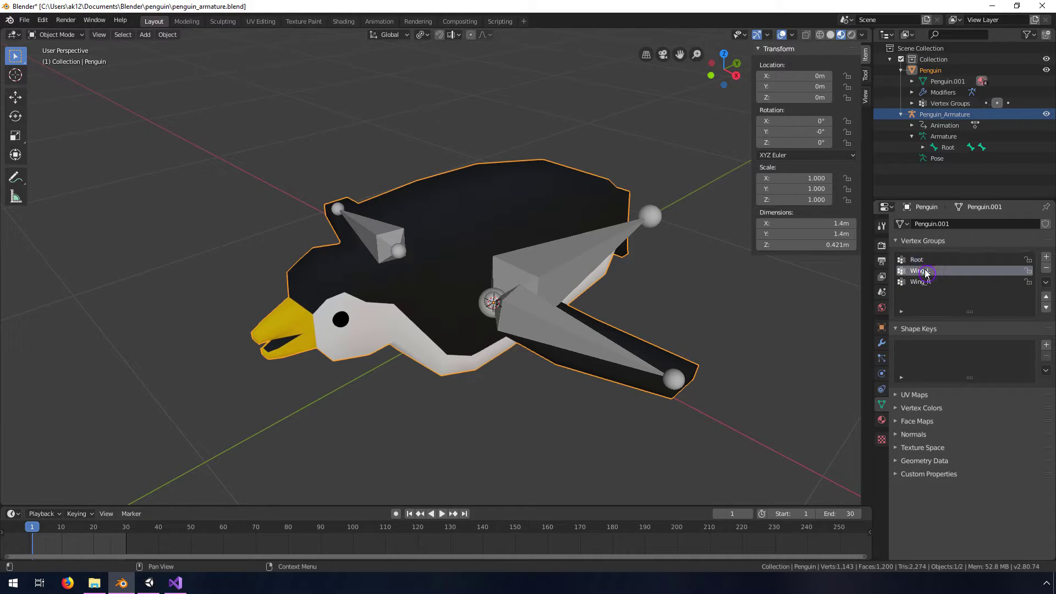
click(926, 282)
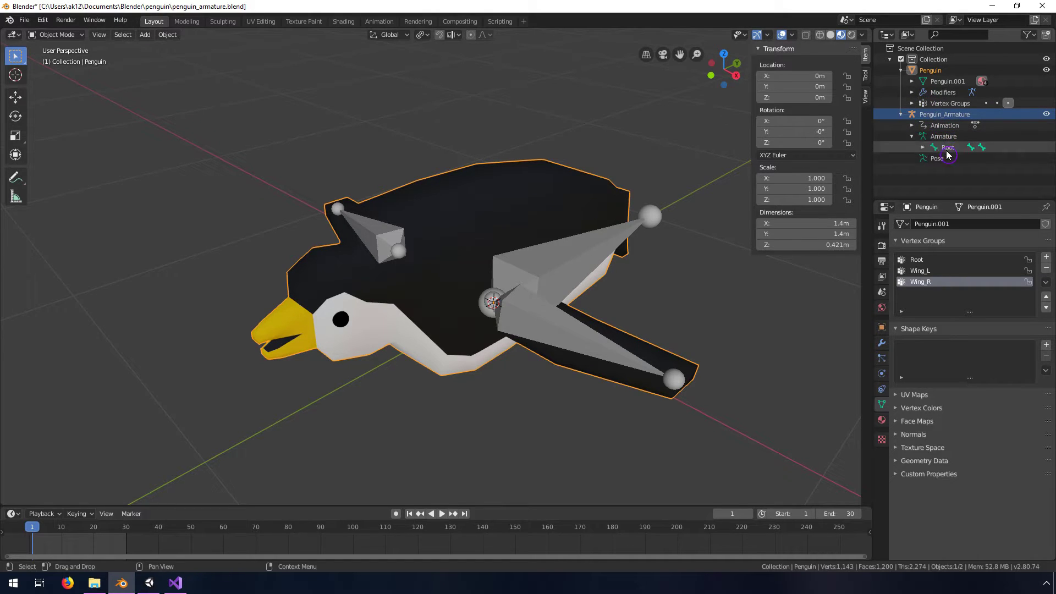
click(947, 115)
click(934, 72)
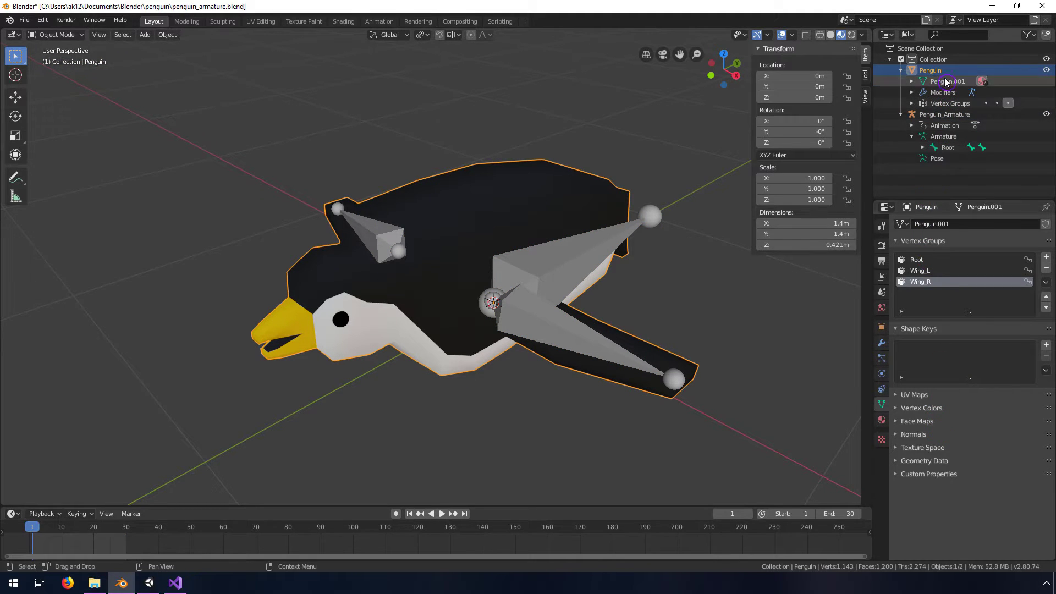
click(915, 71)
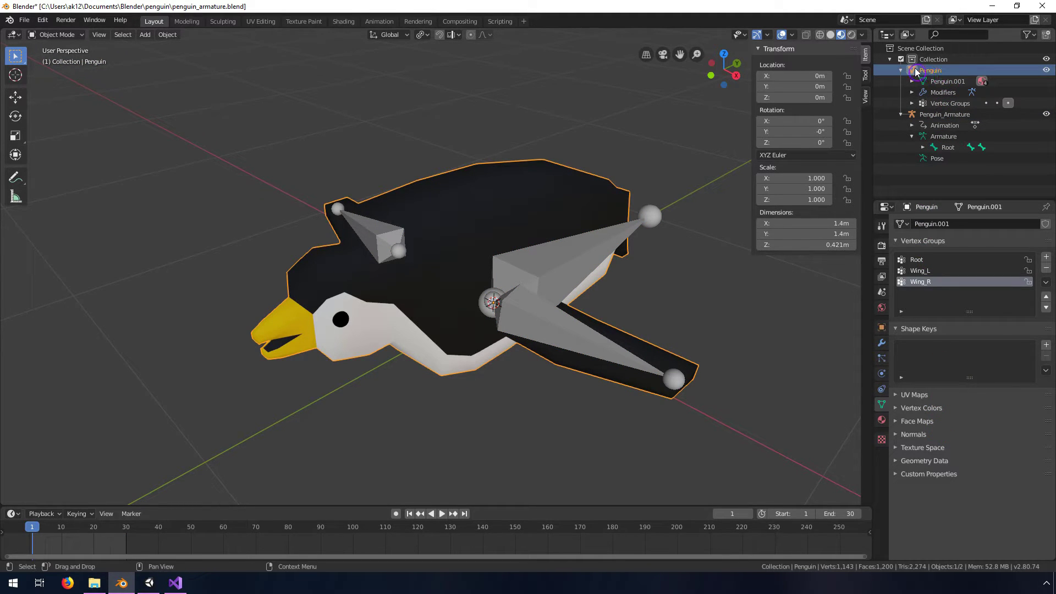
click(916, 261)
click(924, 280)
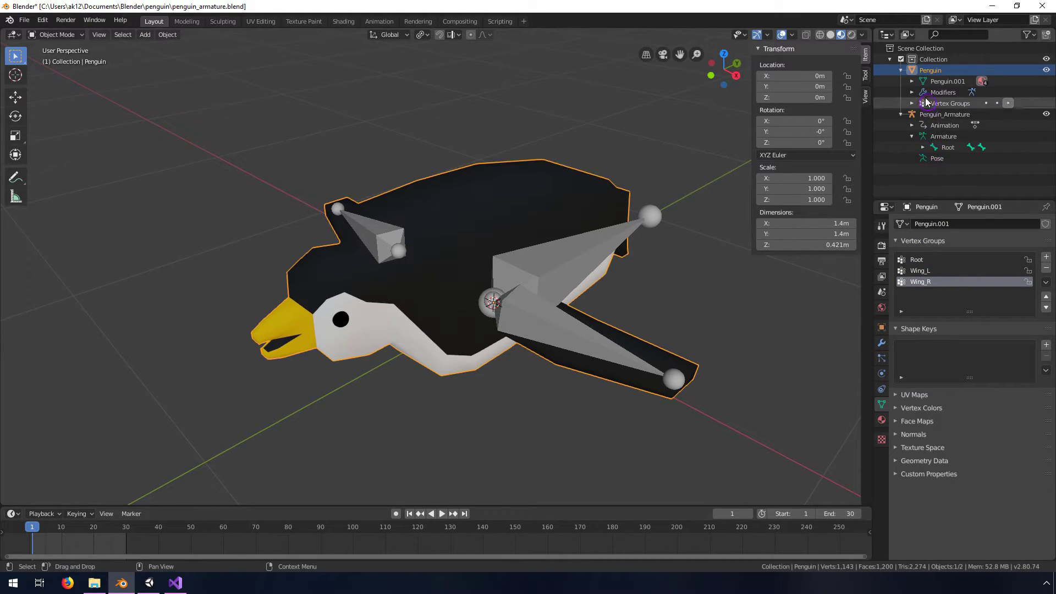
click(929, 68)
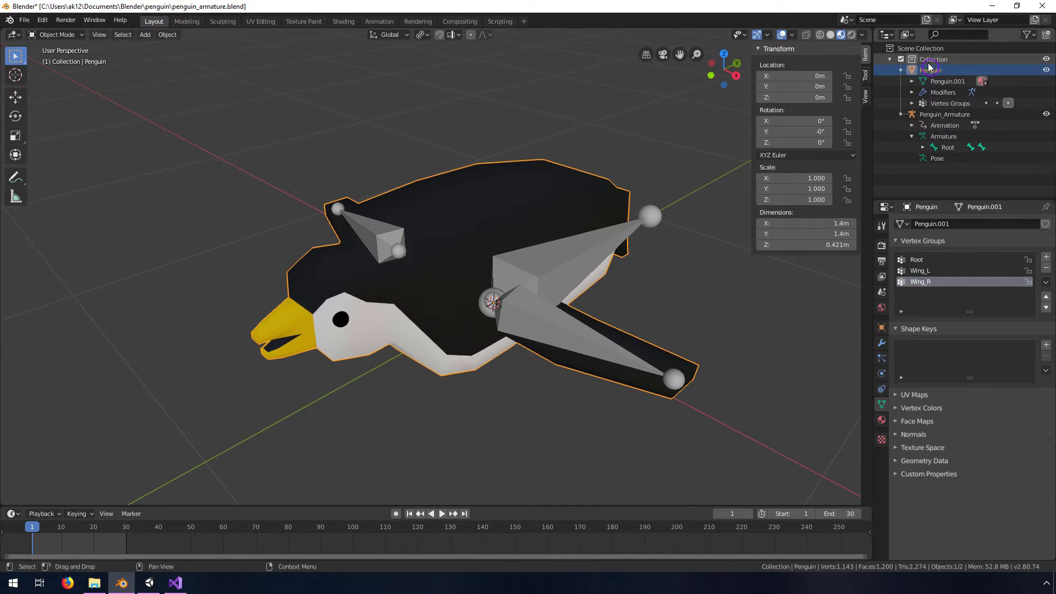
click(927, 271)
click(927, 272)
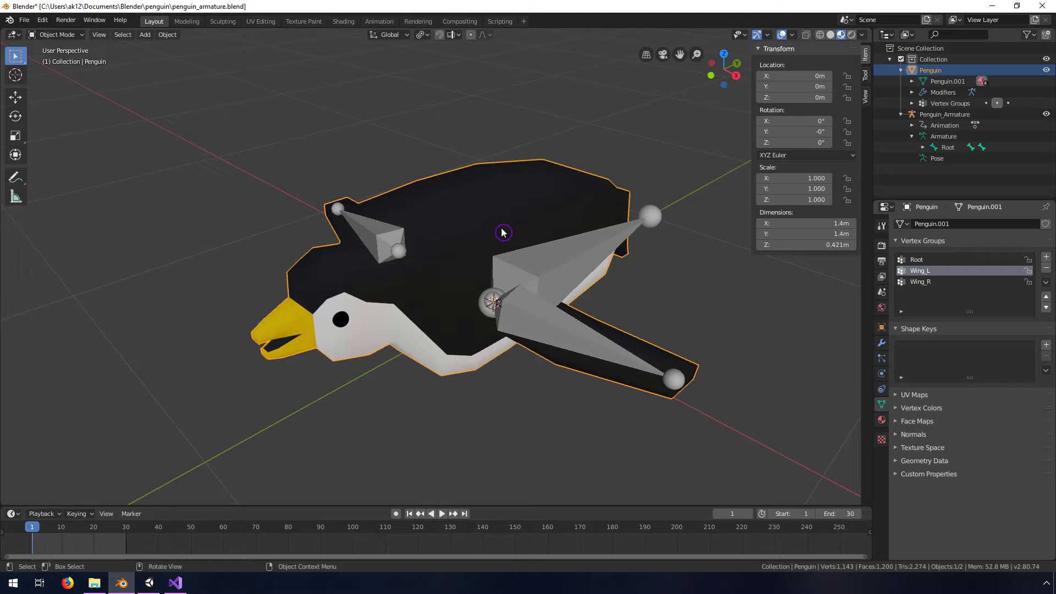
shift+click(569, 264)
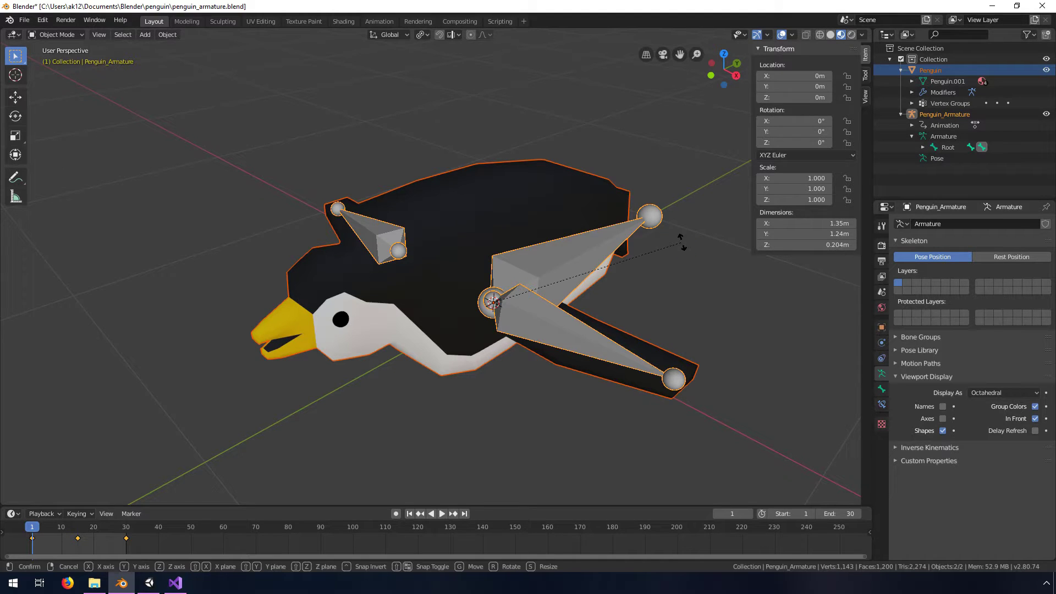
Step: Rotate the selection -90° about X and apply the armature's rotation
key(r)
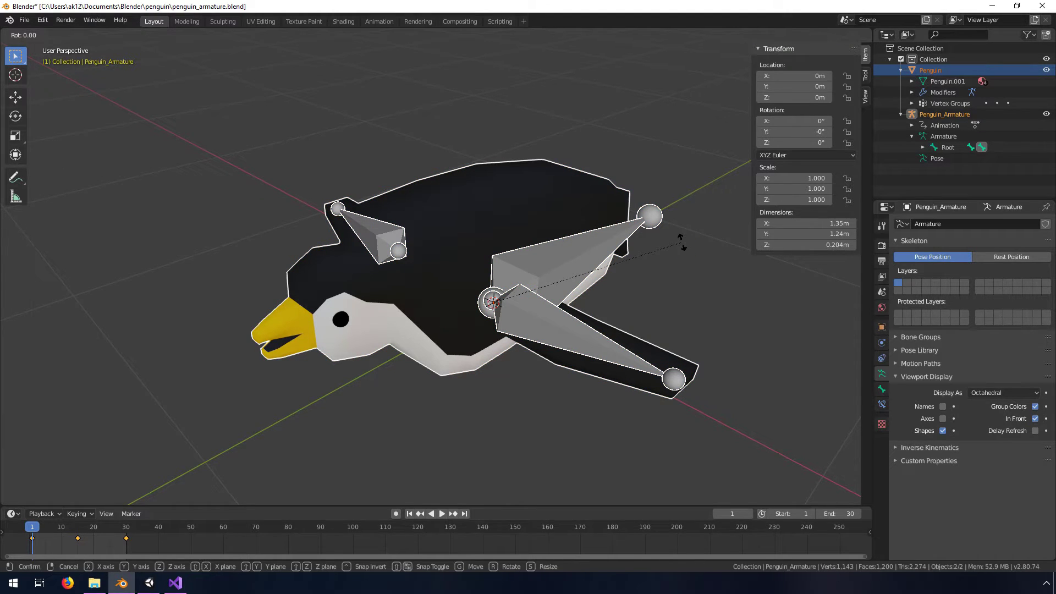
key(x)
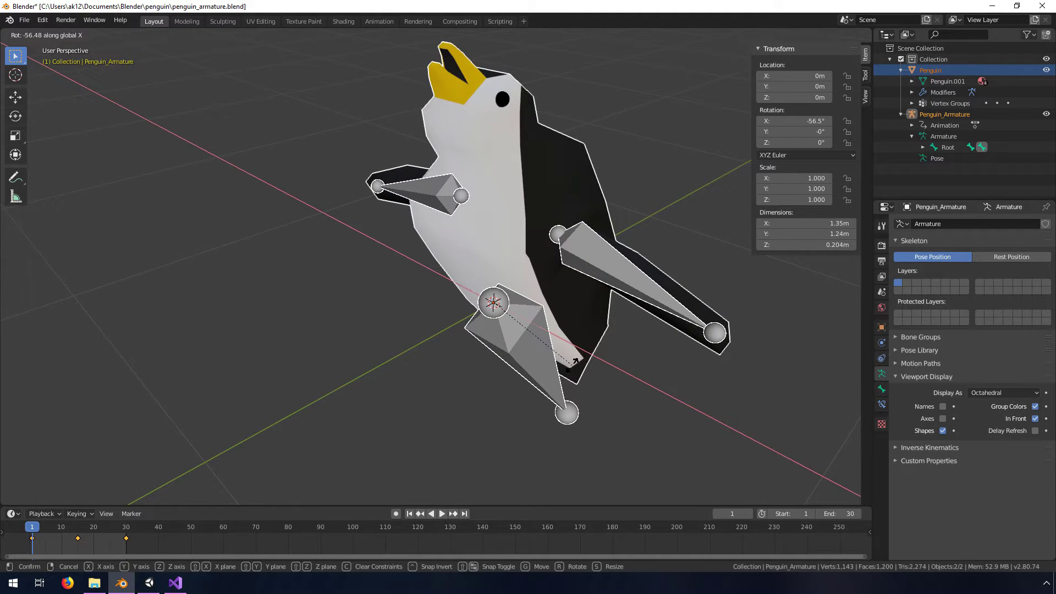
text(-90)
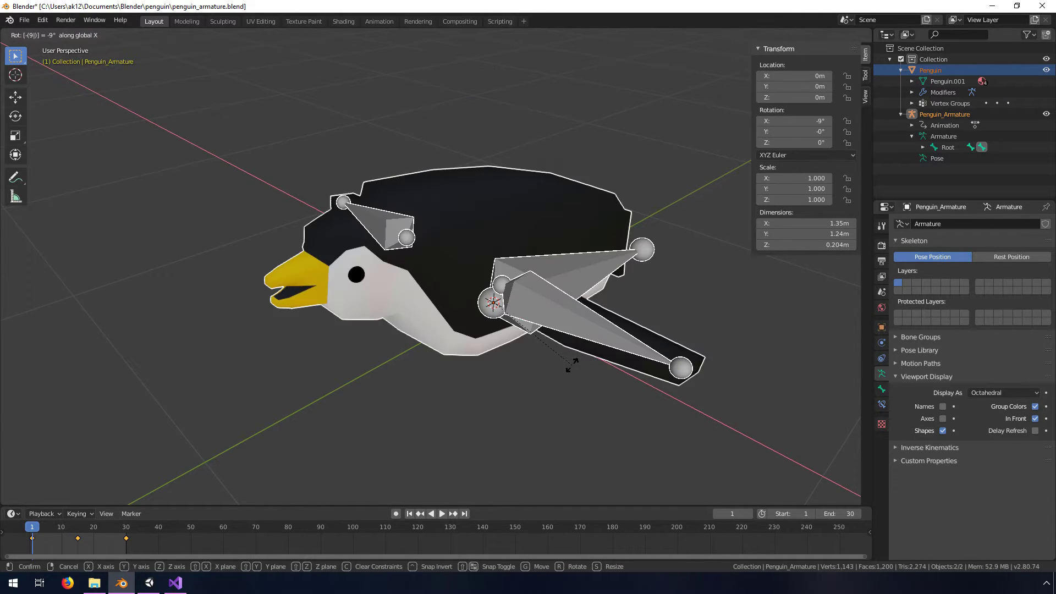
key(Return)
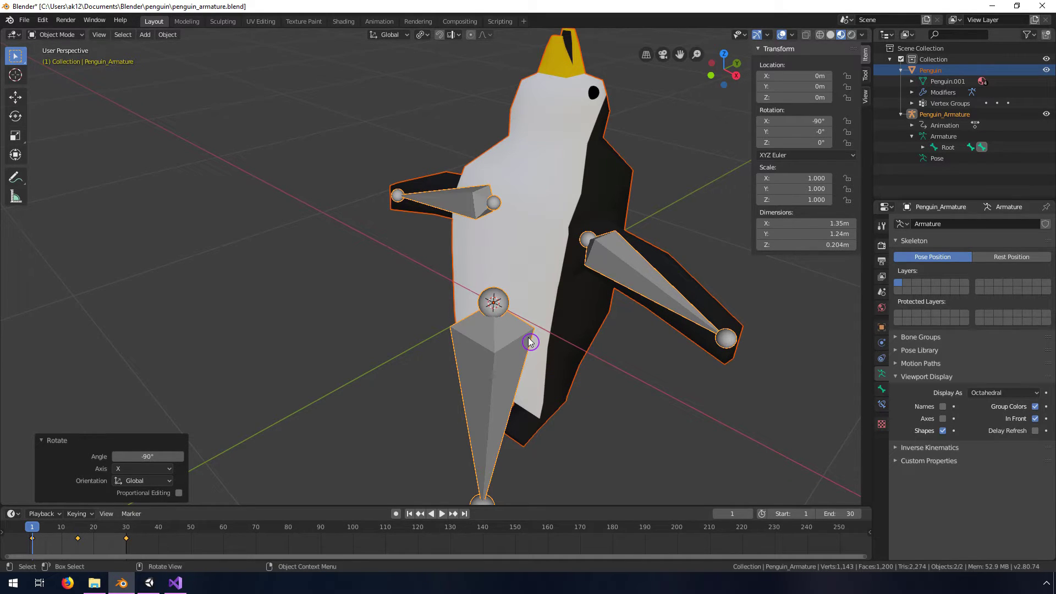
key(ctrl+a)
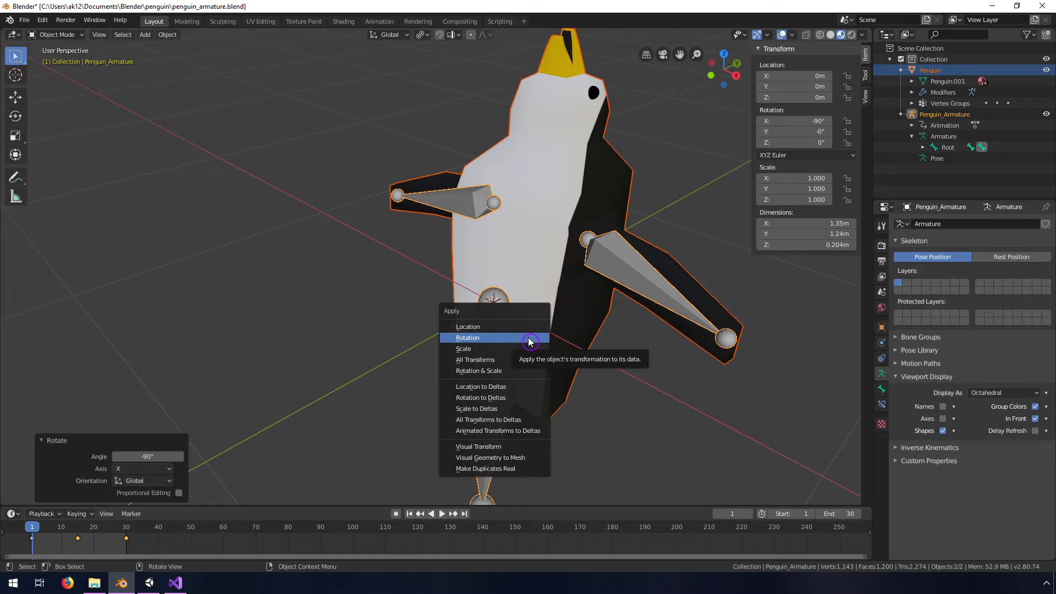
click(531, 341)
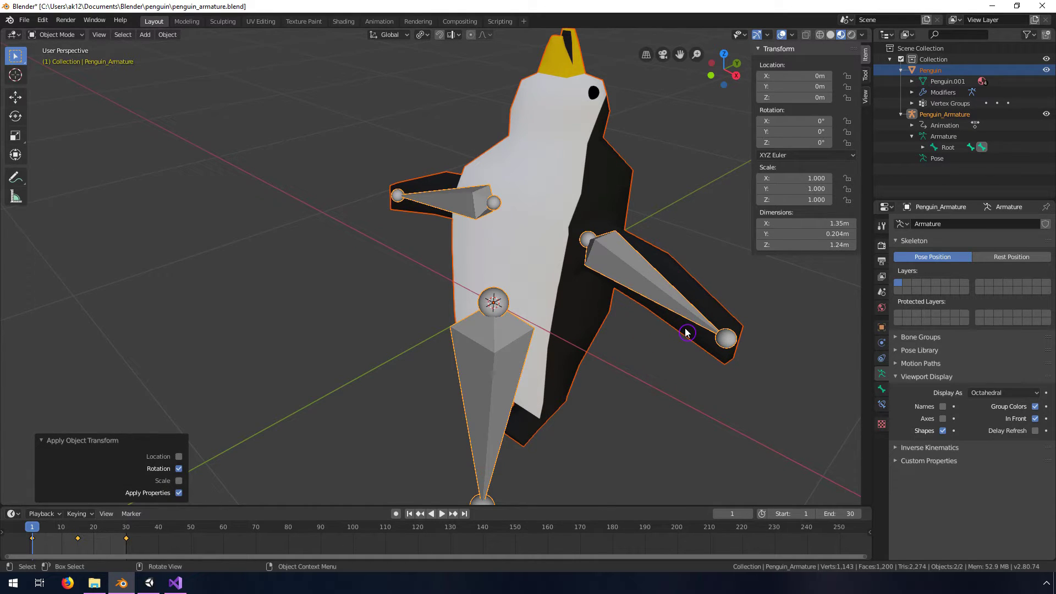
Step: Rotate the armature 90° about the X axis so the penguin lies flat
key(r)
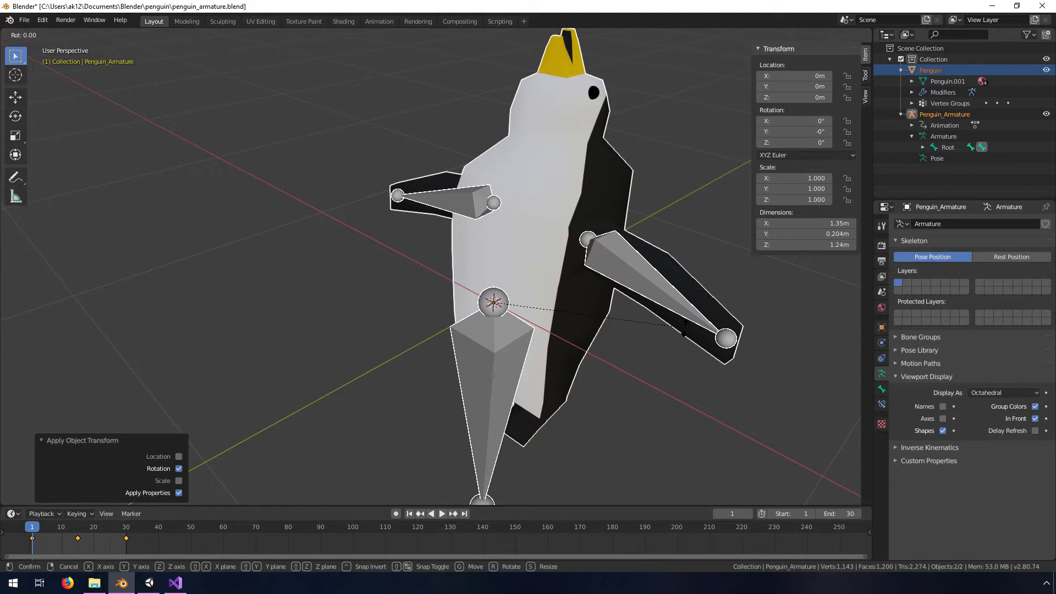
key(x)
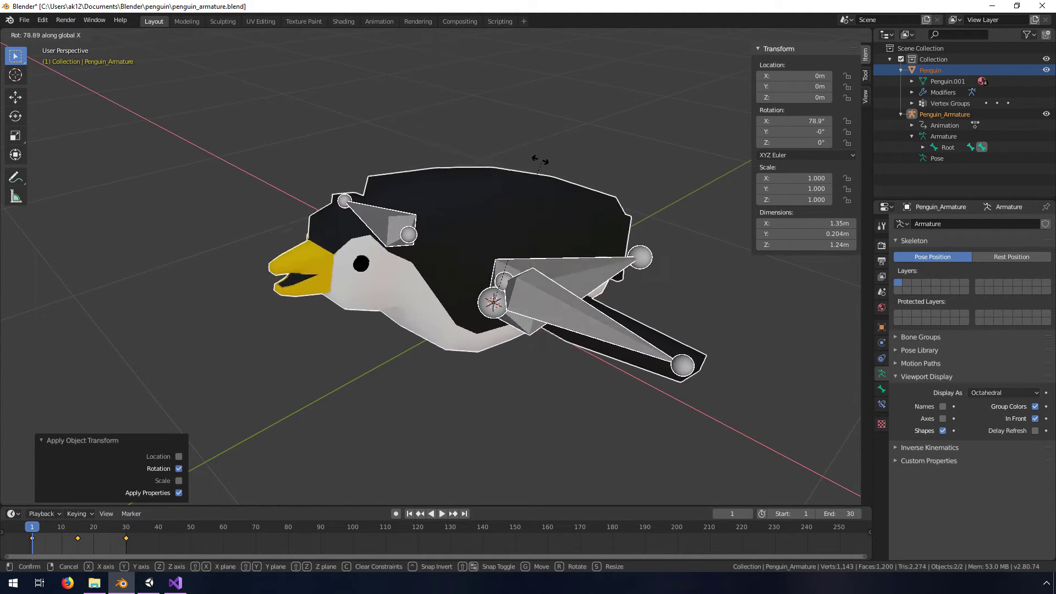
text(90)
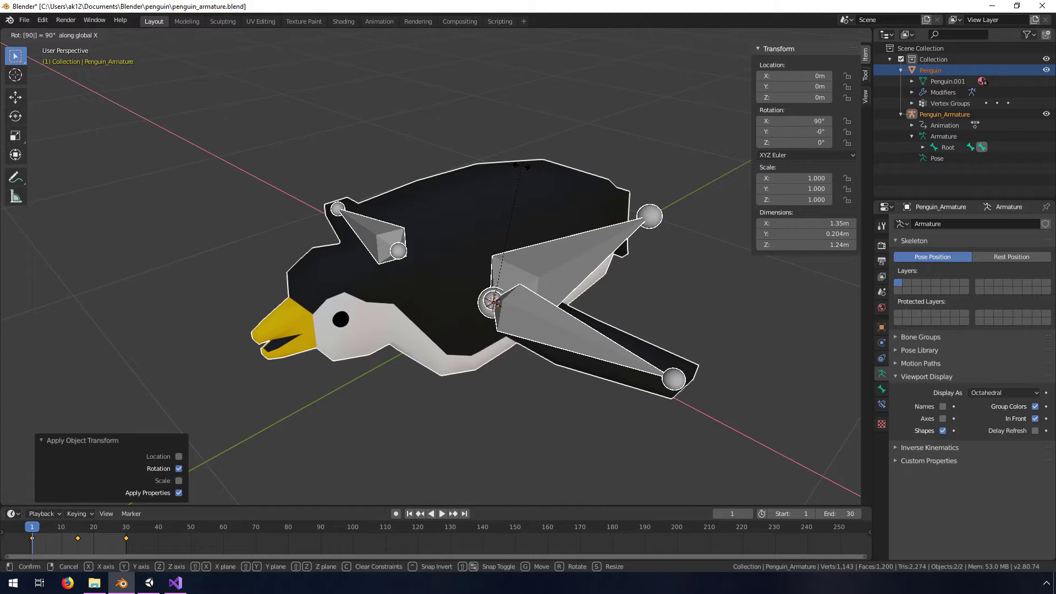
click(523, 171)
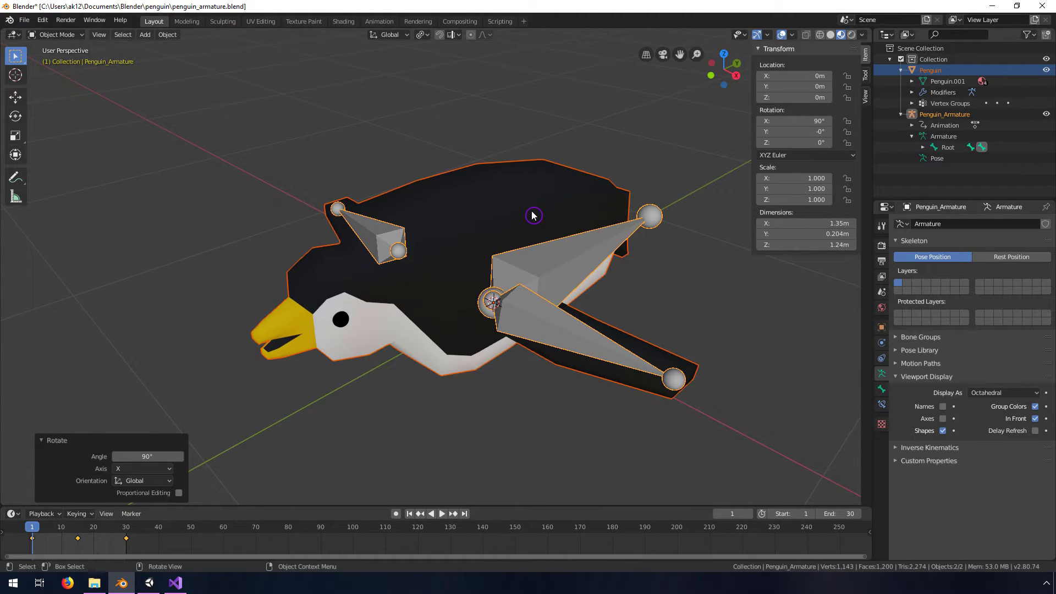
Step: Parent the Penguin mesh to Penguin_Armature with Armature Deform
click(559, 201)
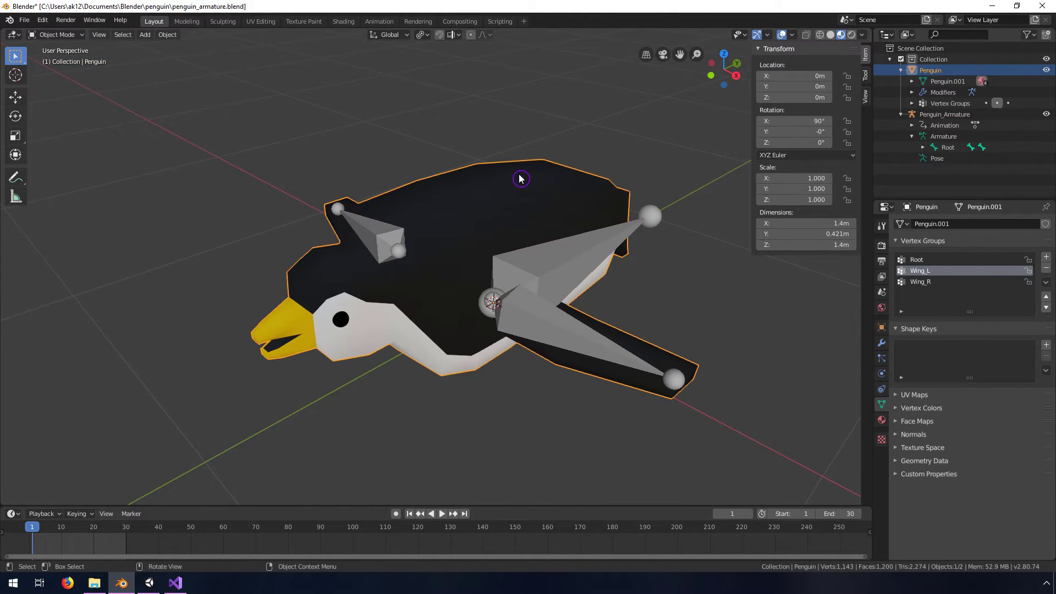
shift+click(561, 270)
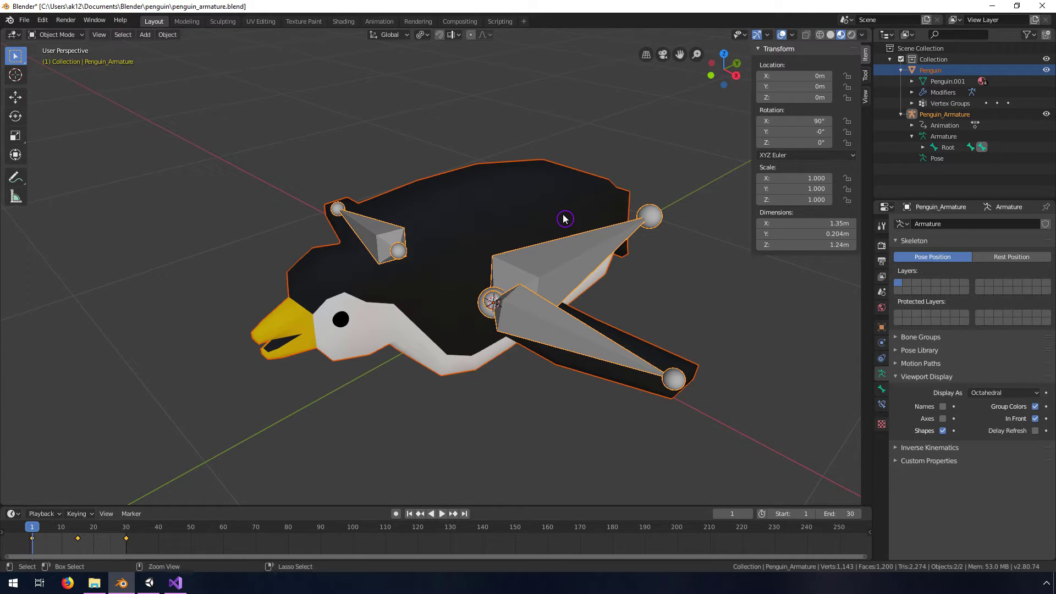
key(ctrl+p)
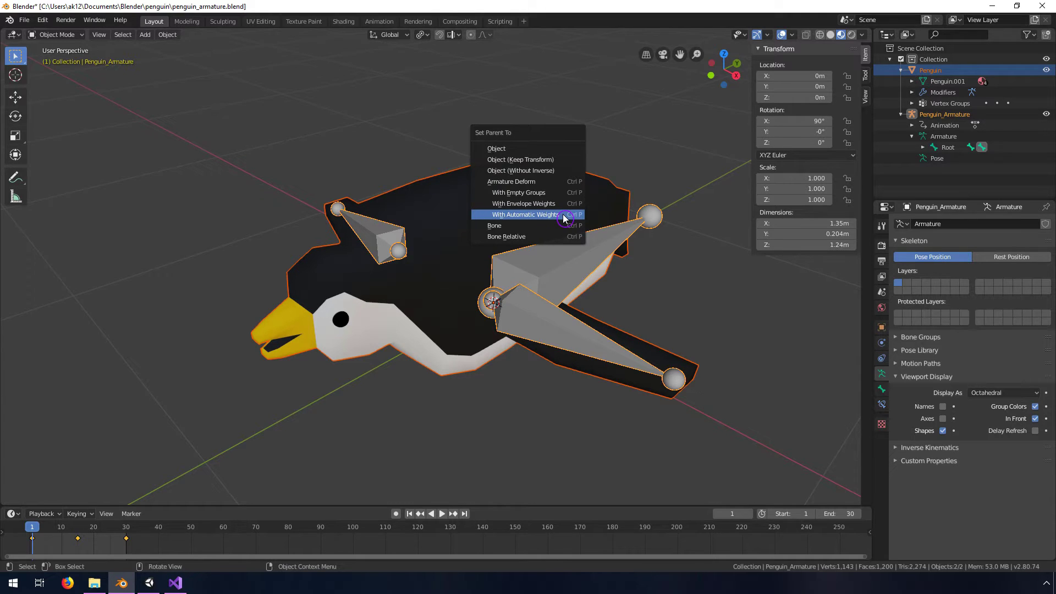
click(538, 187)
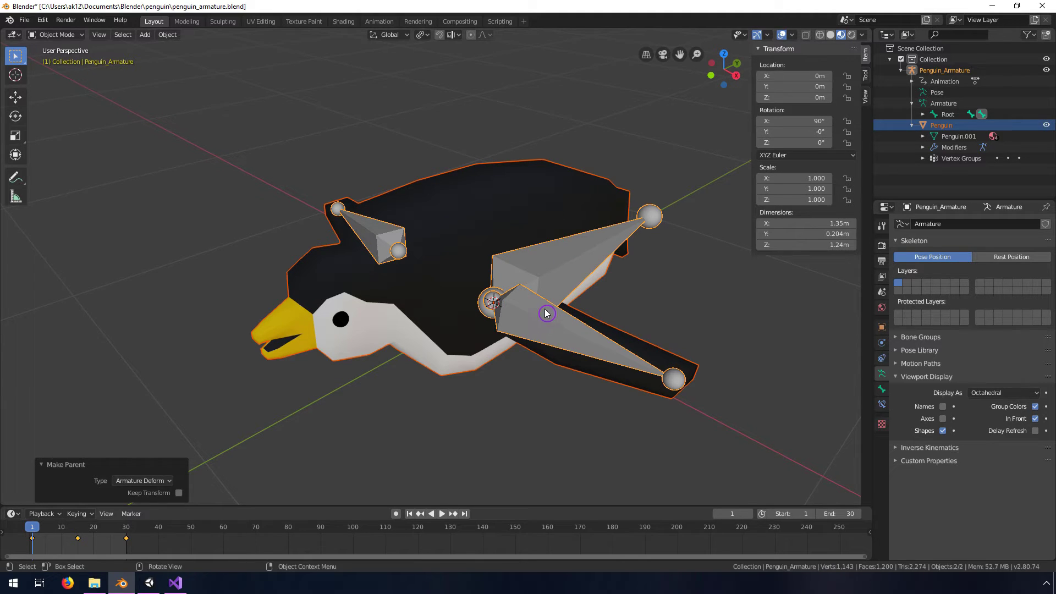
Step: Test-rotate the Wing_L bone in Pose Mode, cancel it, and return to Object Mode
click(70, 34)
click(64, 69)
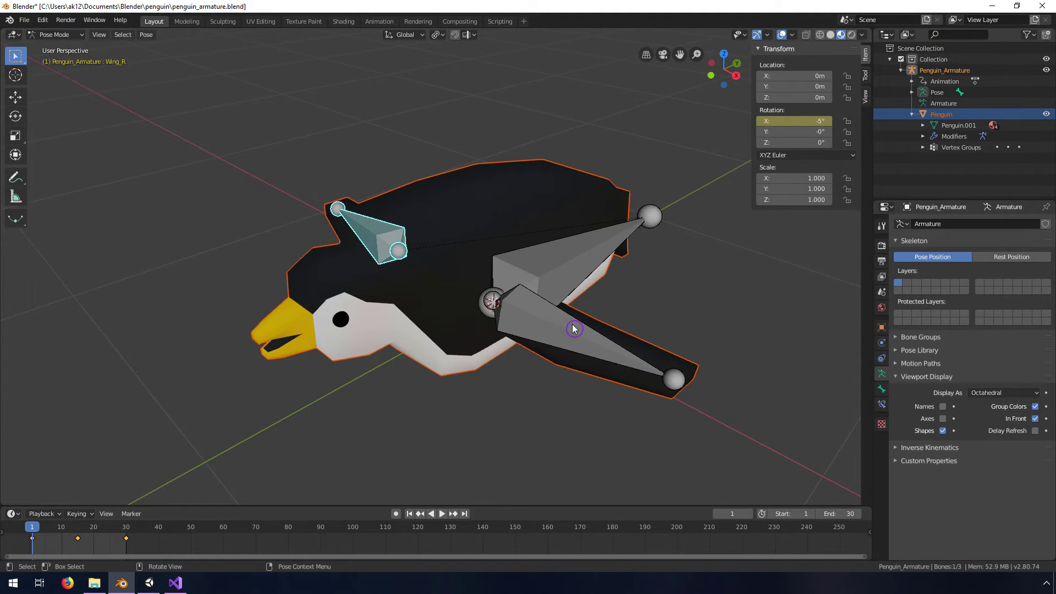
click(576, 334)
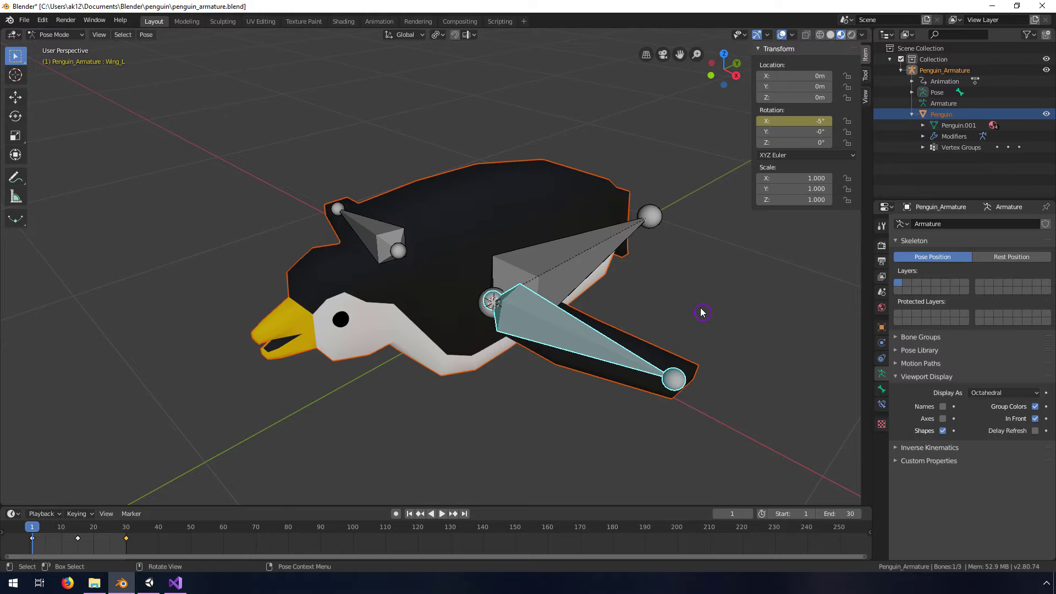
key(r)
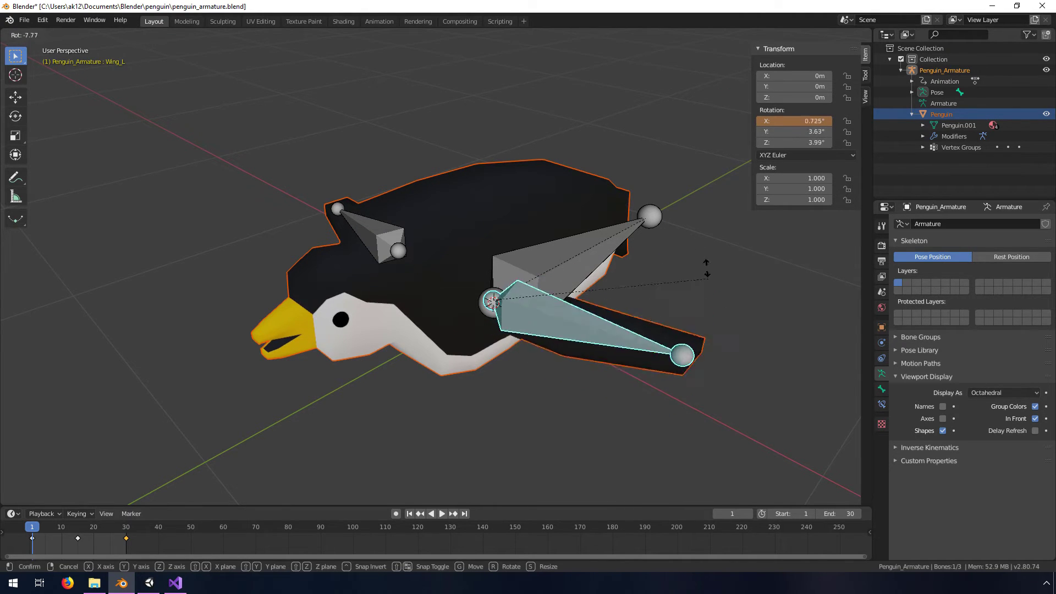
right_click(623, 251)
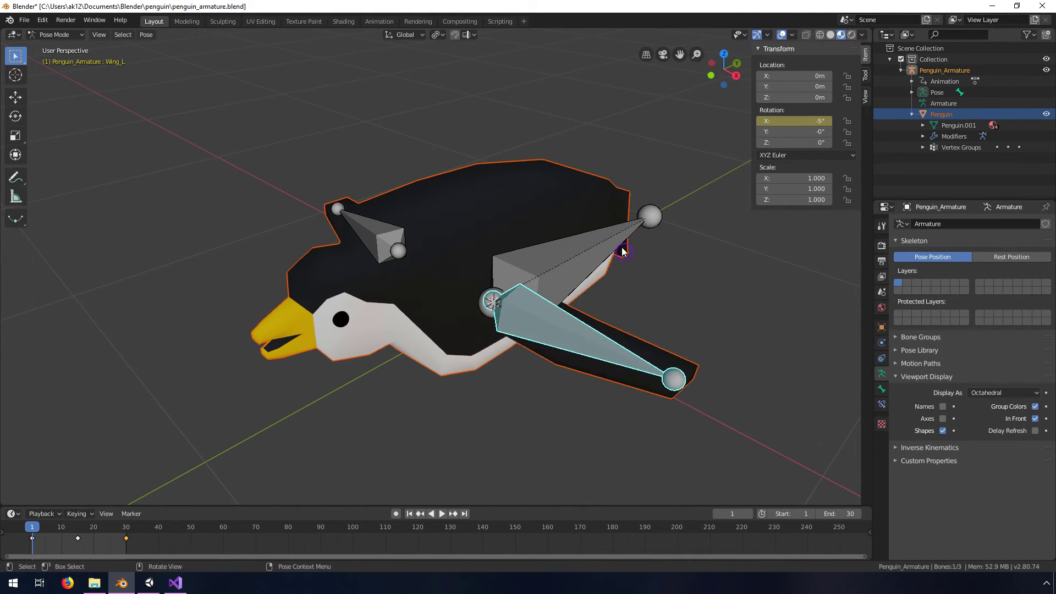
click(58, 35)
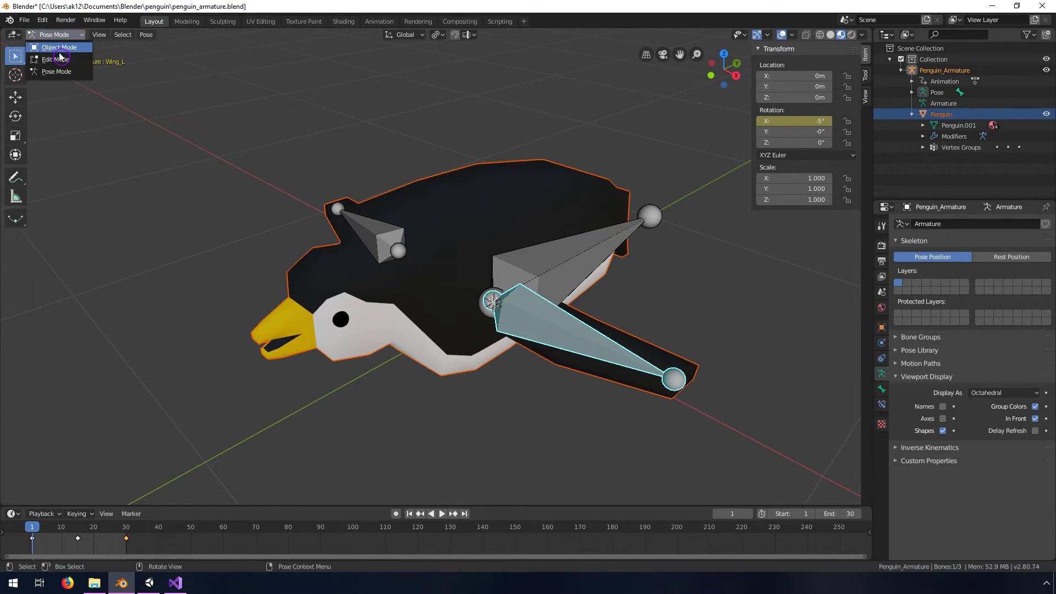
click(60, 53)
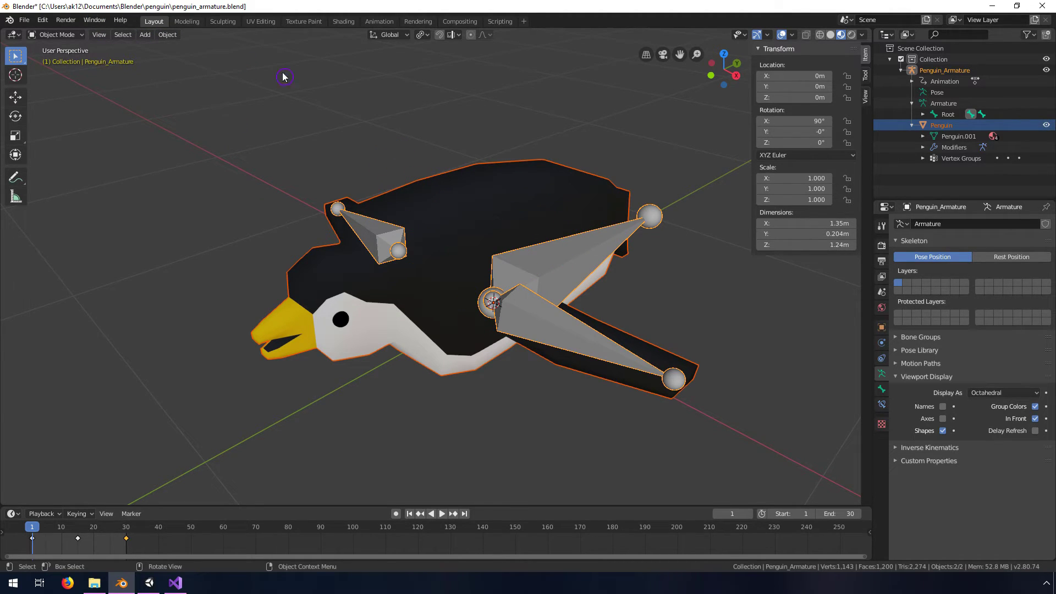
Step: Export the rig as penguin_armature_perfect.fbx with Apply Transform off and FBX Units Scale scalings
click(24, 20)
mouse_move(68, 185)
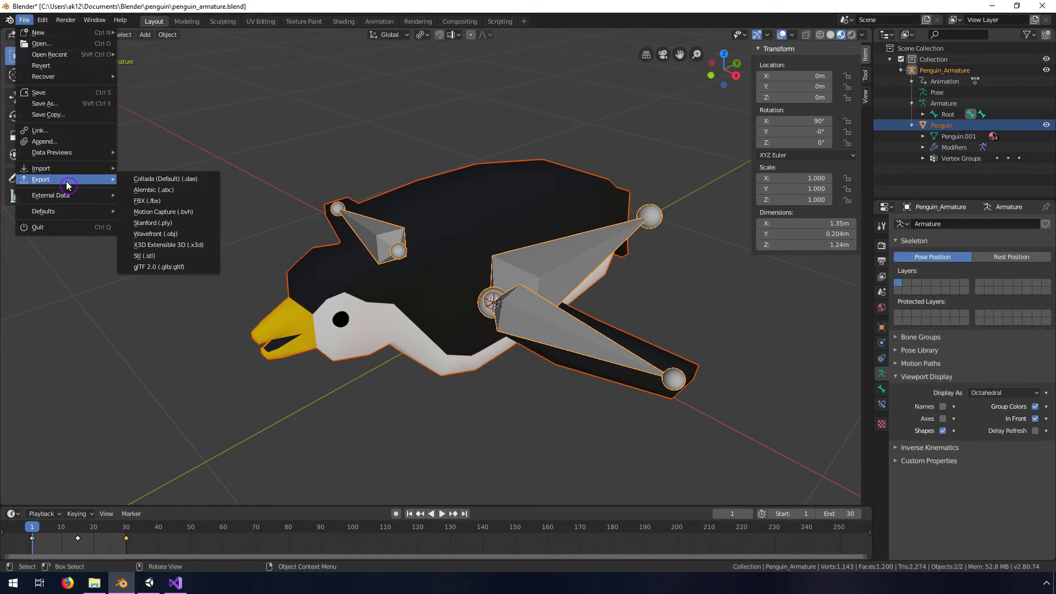
click(162, 200)
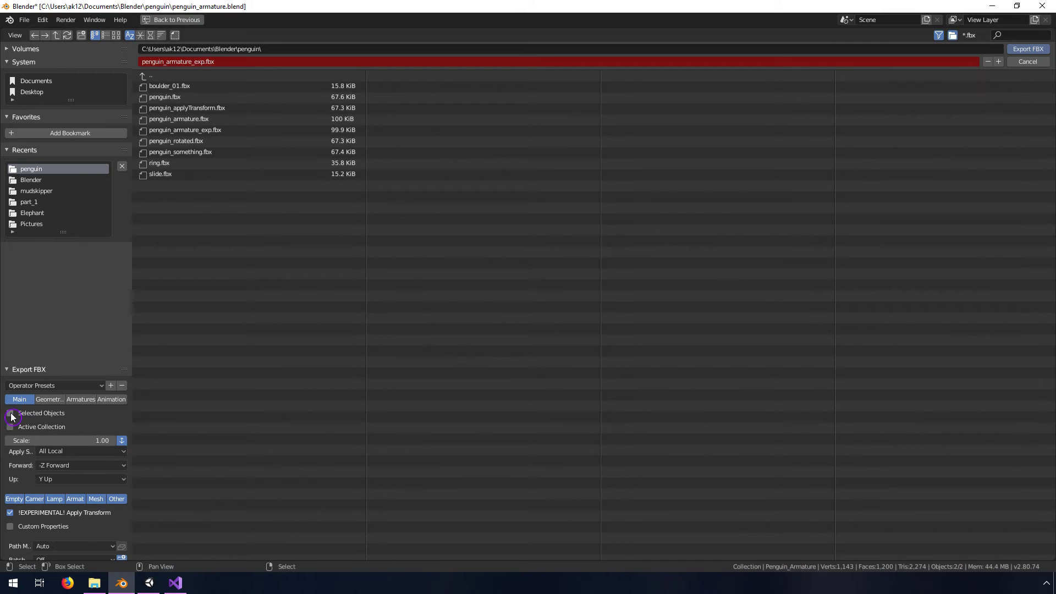
click(10, 513)
click(64, 452)
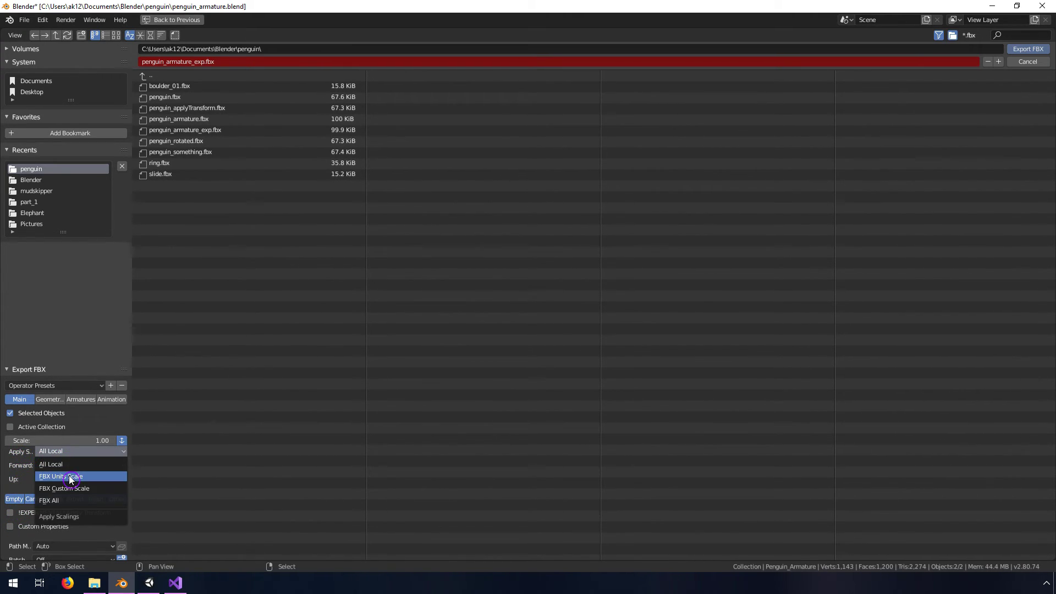
click(70, 476)
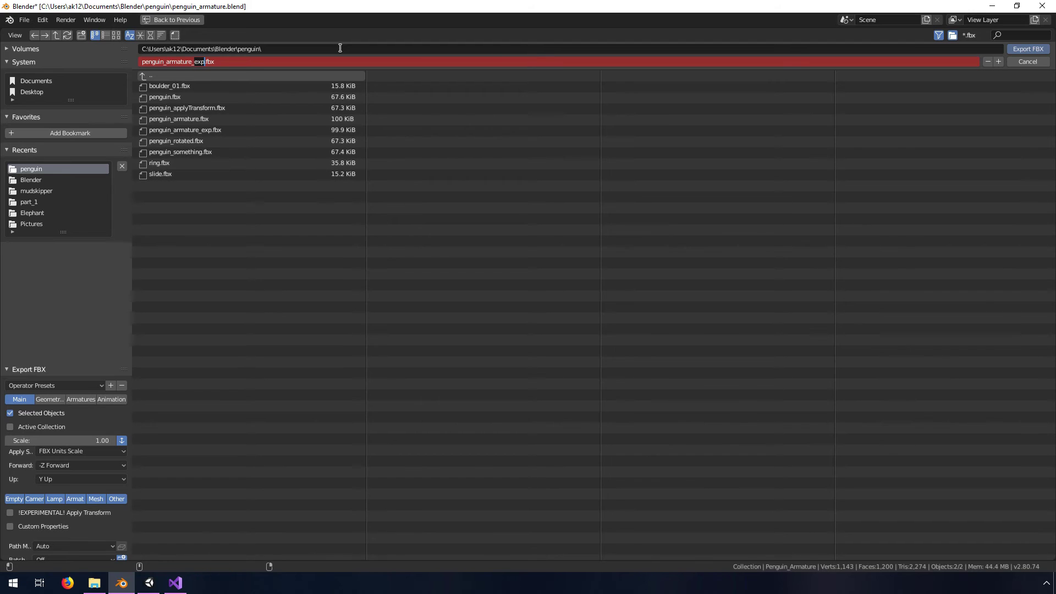
key(BackSpace)
click(1018, 50)
click(1018, 50)
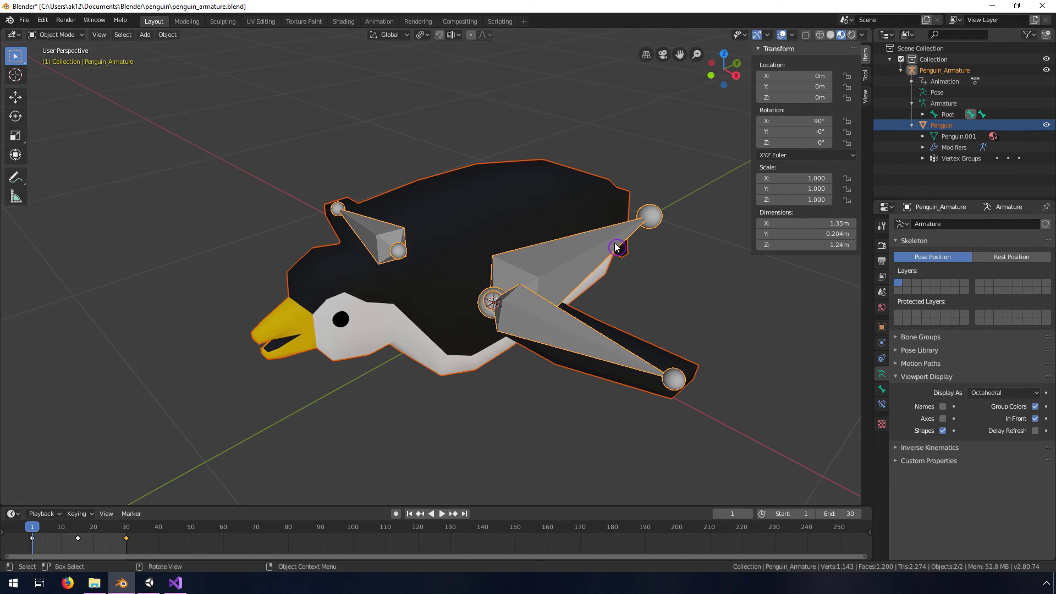
Step: In Unity, import penguin_armature_perfect.fbx as a new asset into the Meshes folder
click(152, 586)
right_click(161, 464)
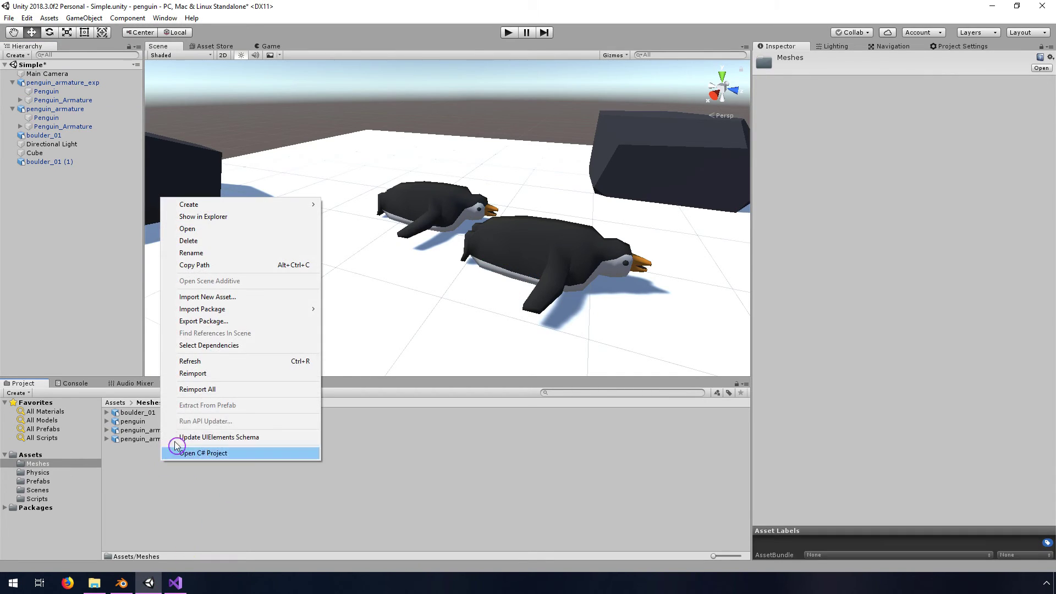
click(214, 298)
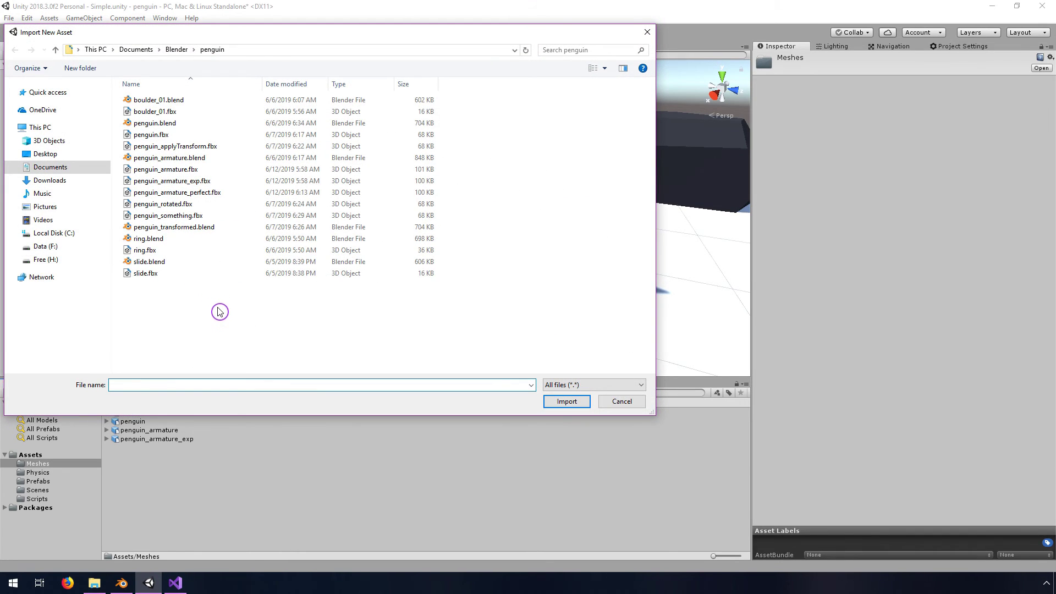
click(204, 193)
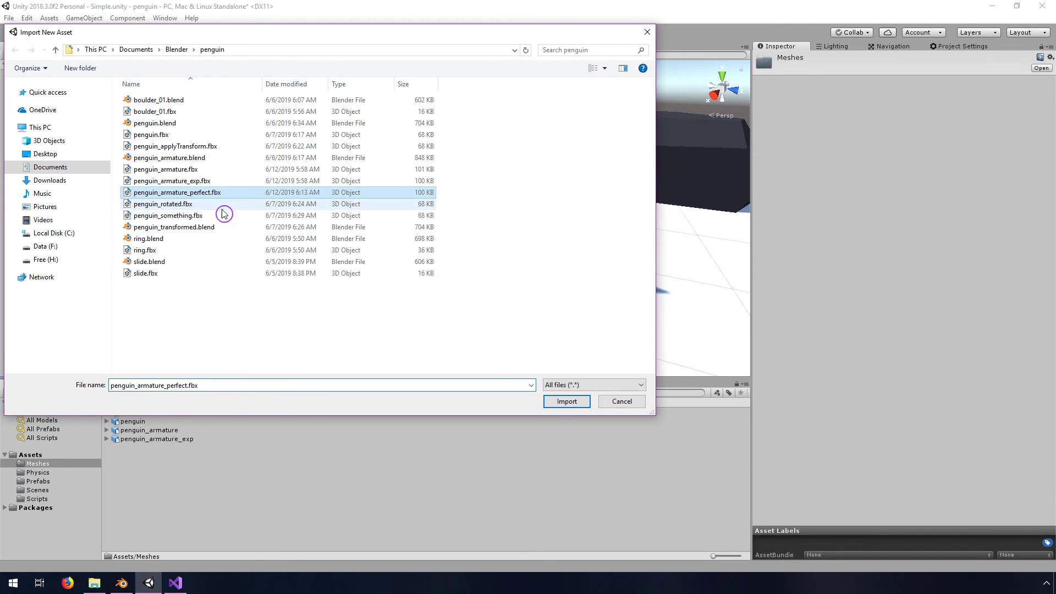
click(567, 402)
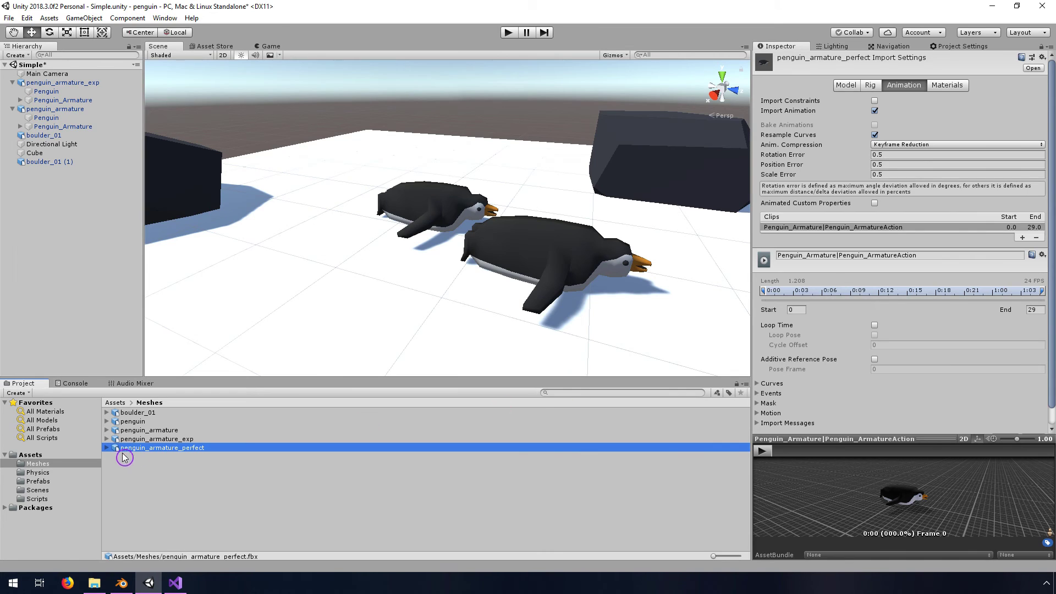
Step: Place penguin_armature_perfect in the scene and verify Penguin_Armature shows zero rotation and scale 1
drag(163, 450, 291, 278)
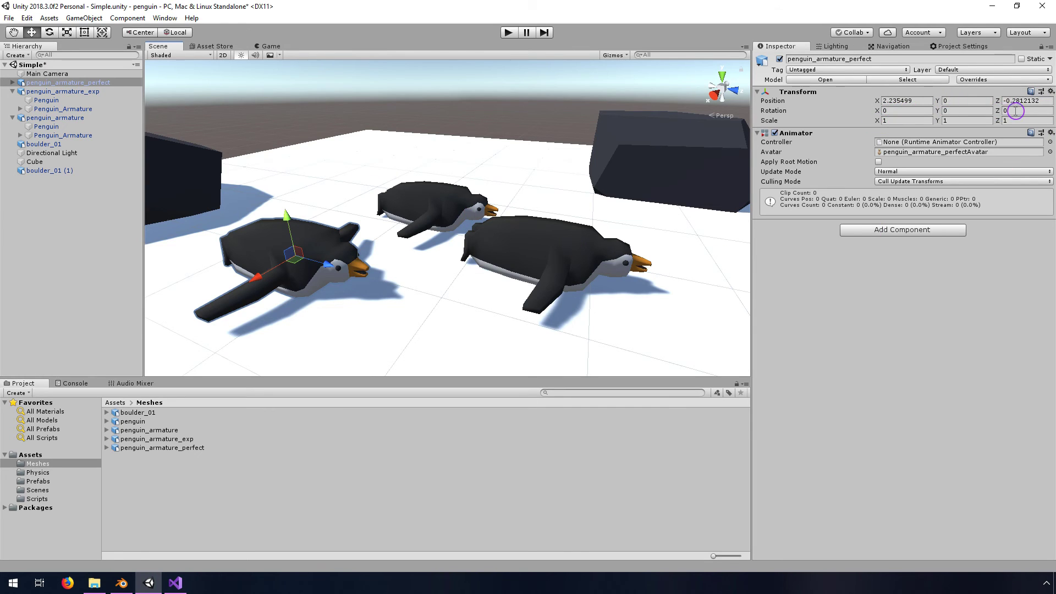
click(12, 82)
click(38, 92)
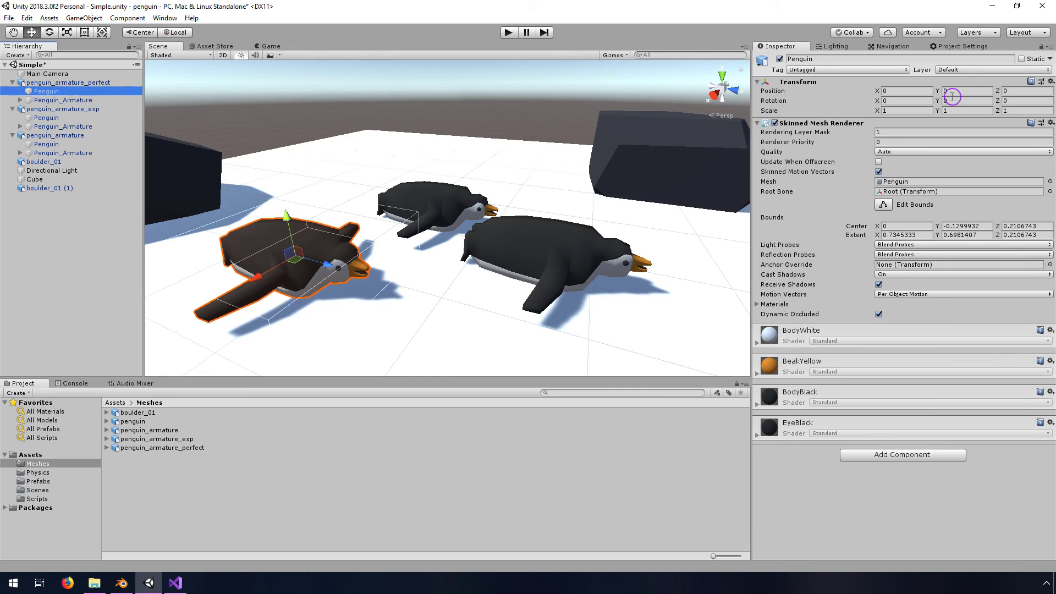
click(65, 100)
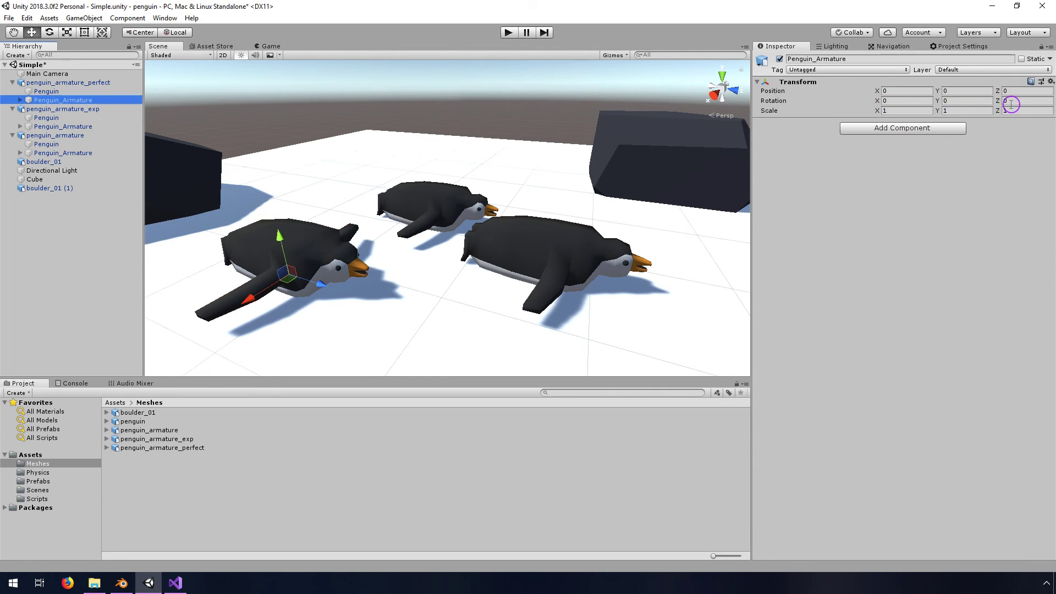
alt+drag(183, 316, 308, 299)
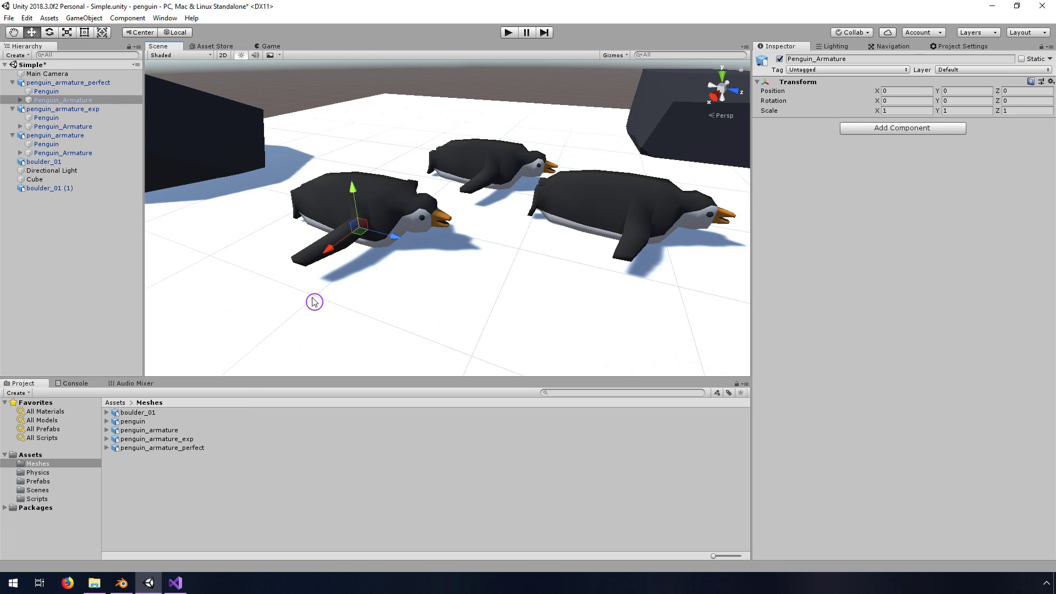